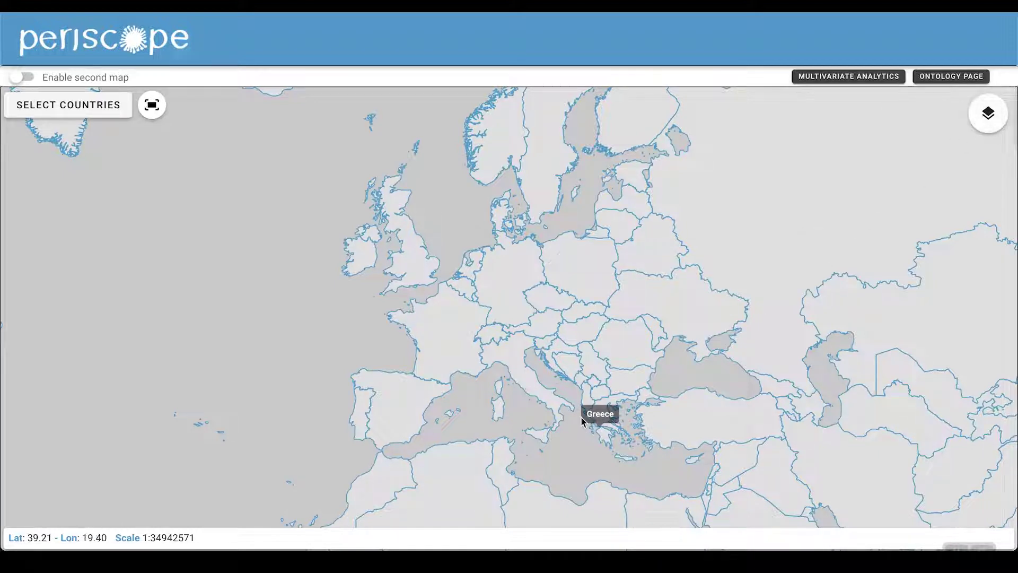
Step: Add the Cases dataset from ECDC Data (Health) as a layer on the map
drag(569, 394, 546, 390)
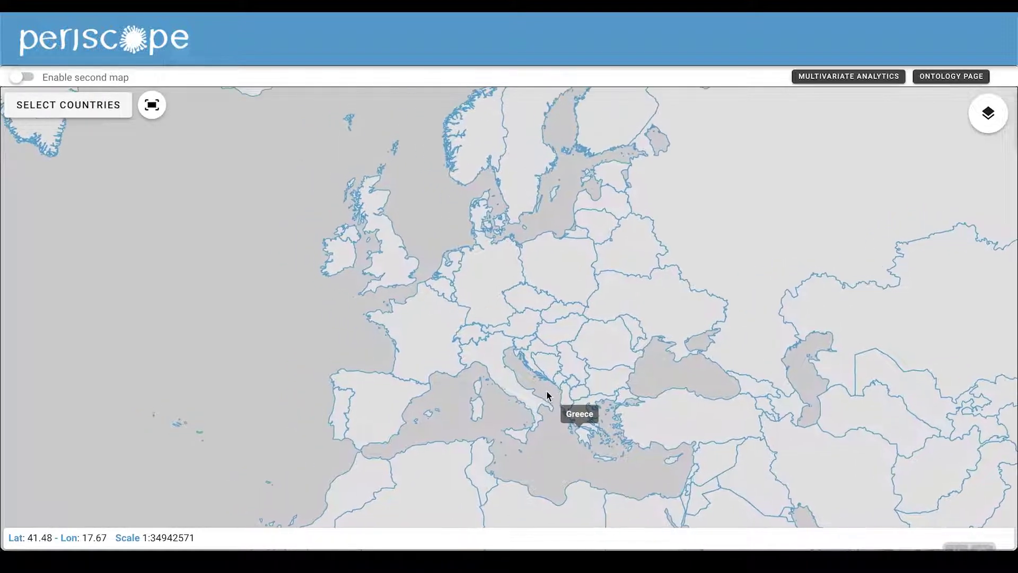
click(993, 115)
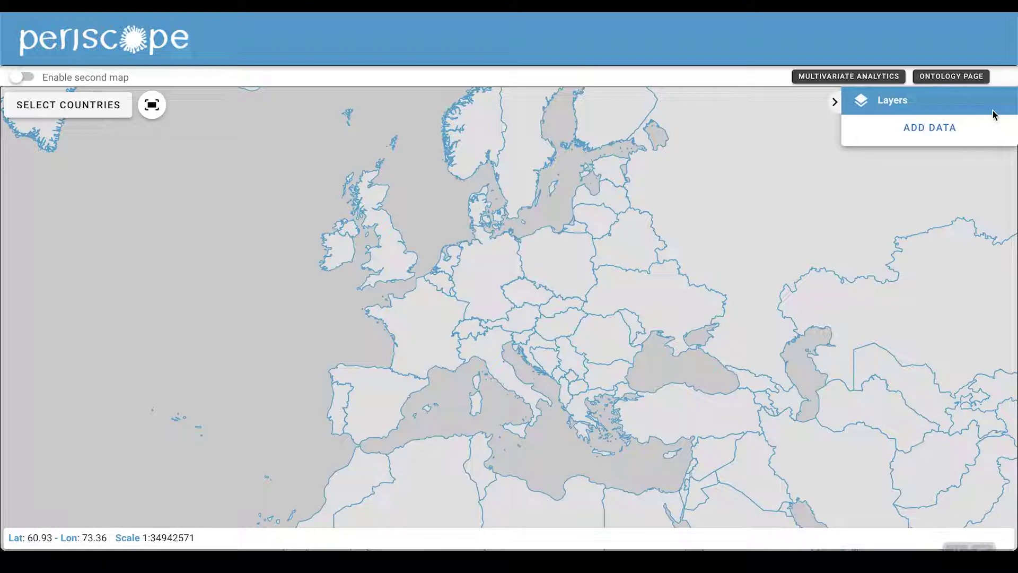
click(947, 133)
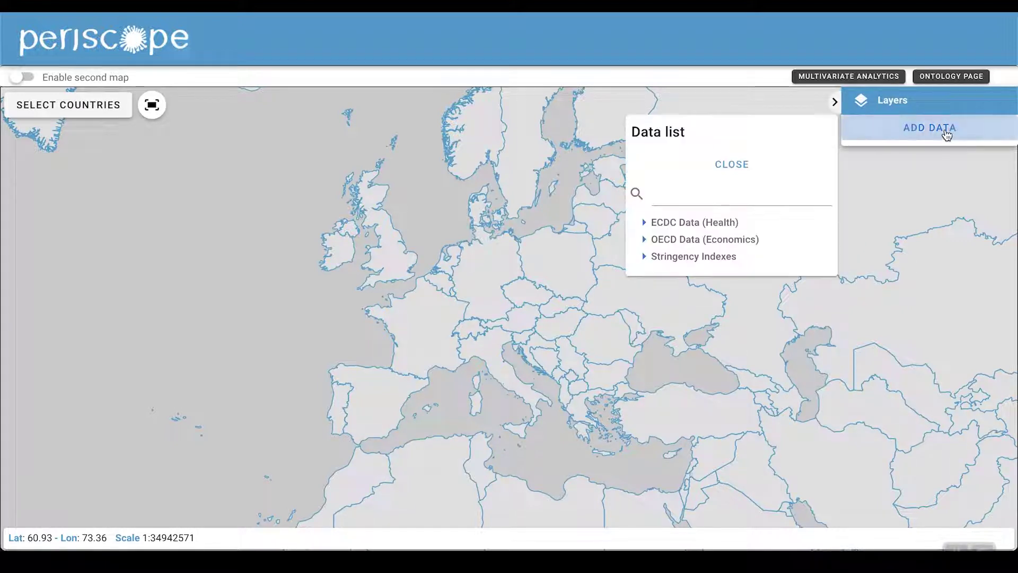
click(644, 222)
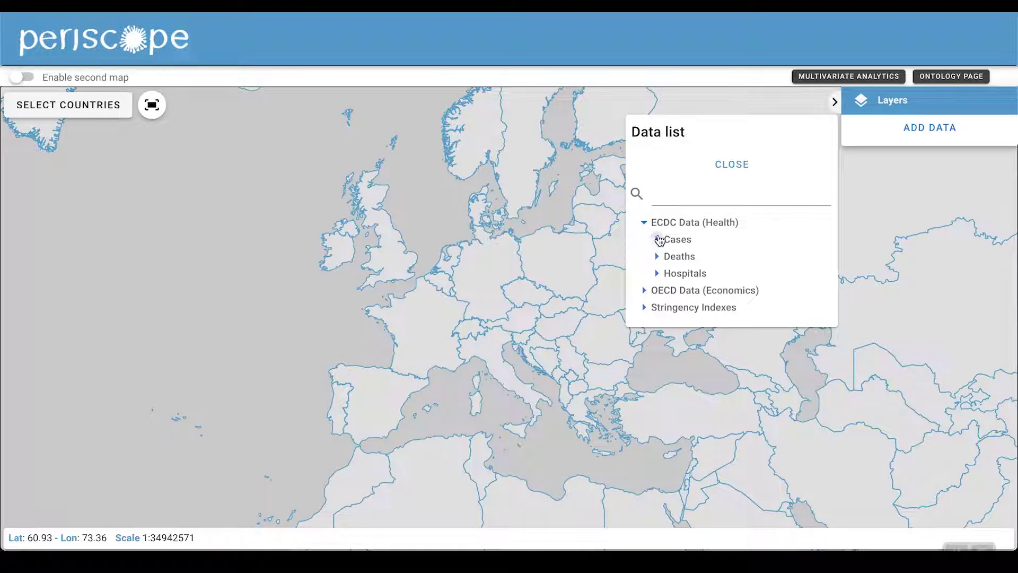
click(658, 240)
click(677, 287)
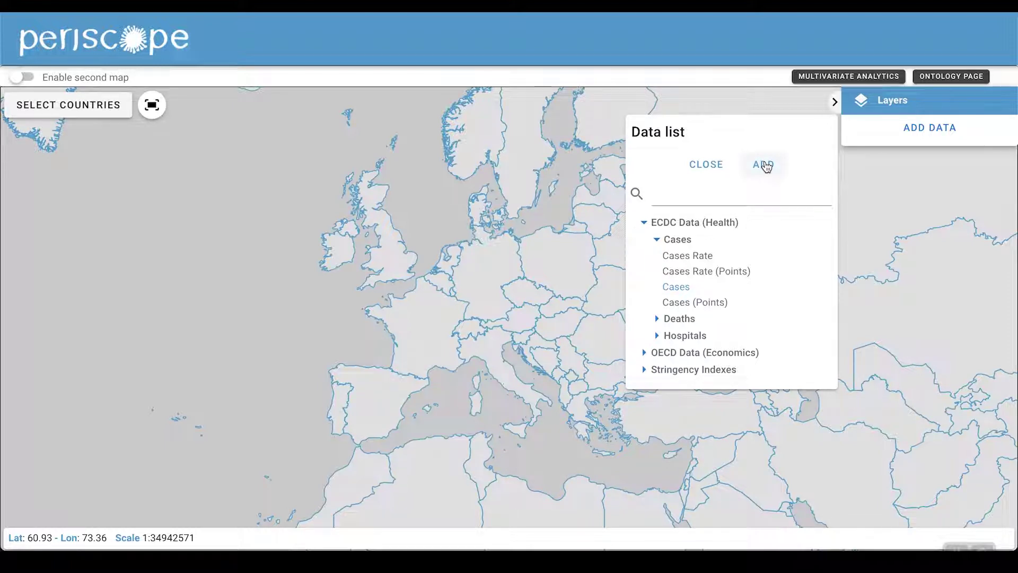
click(764, 165)
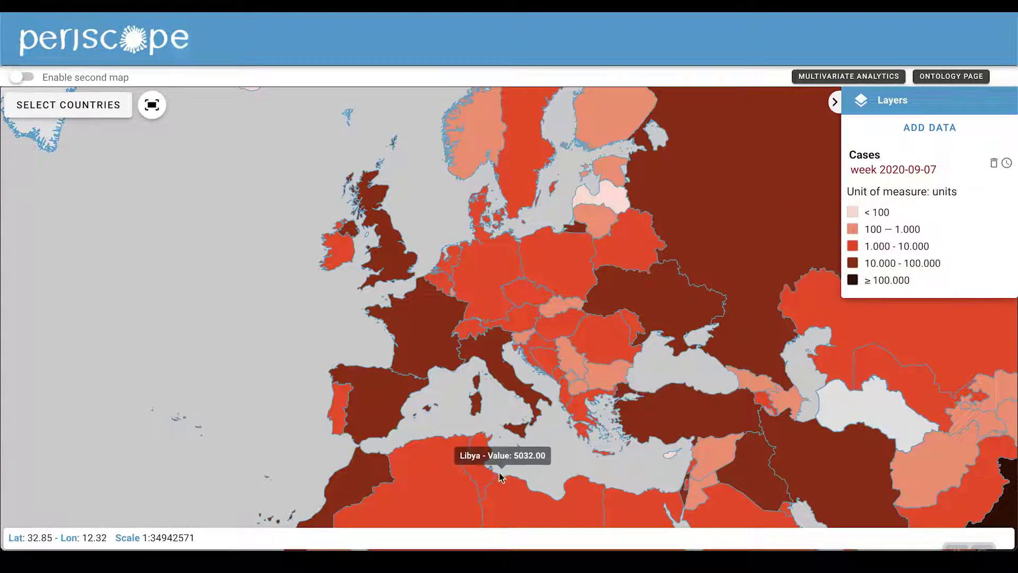
Step: Open the Cases layer's temporal filter and step through the weekly data from 2020-02-17 to 2020-03-23
click(1006, 163)
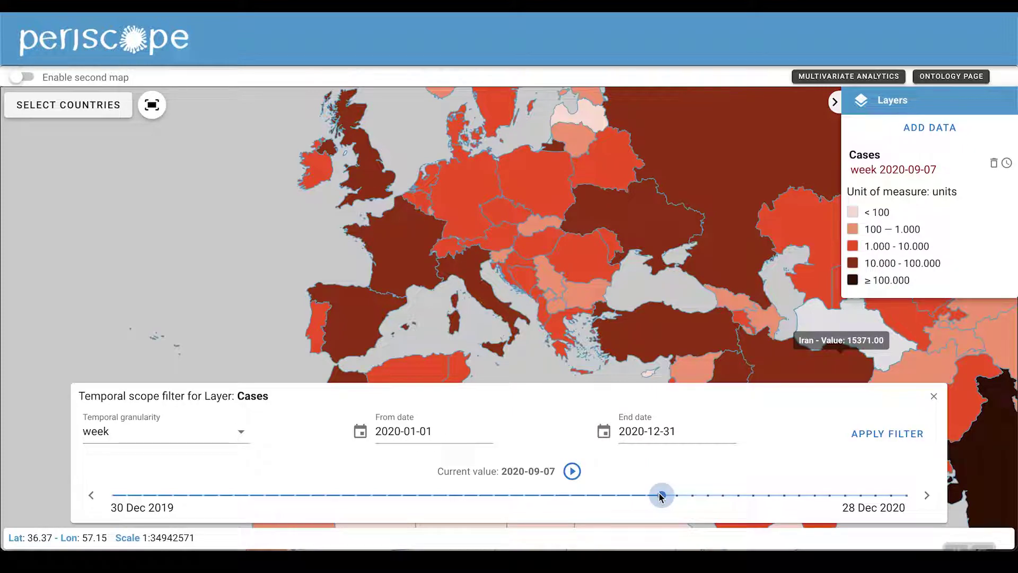
drag(661, 495, 219, 493)
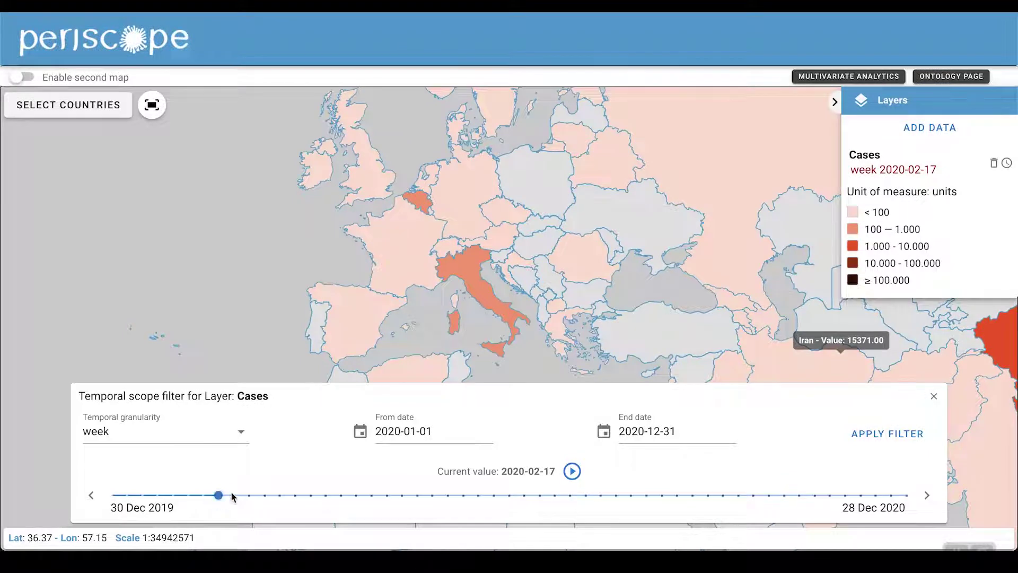
click(233, 495)
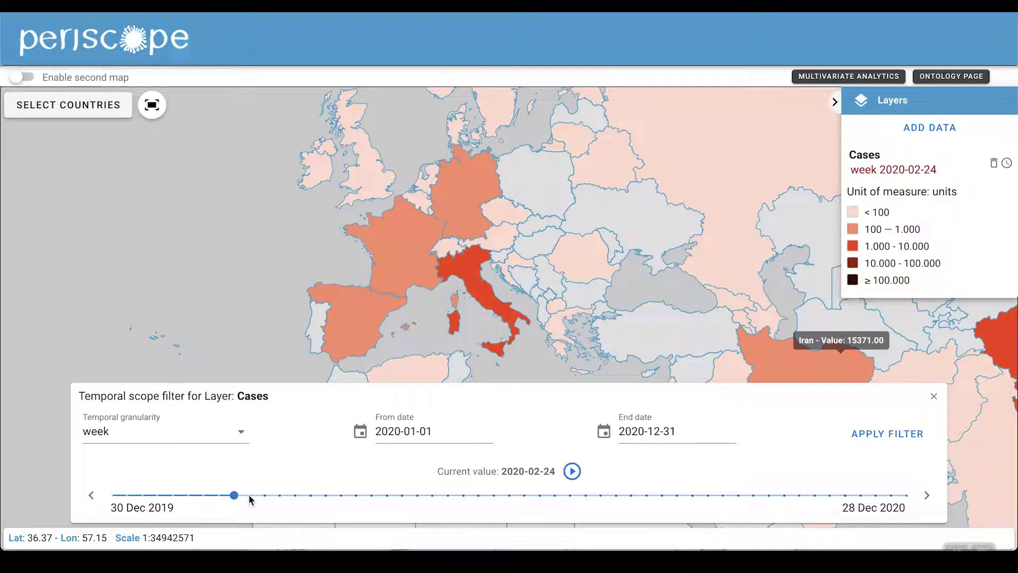
click(249, 497)
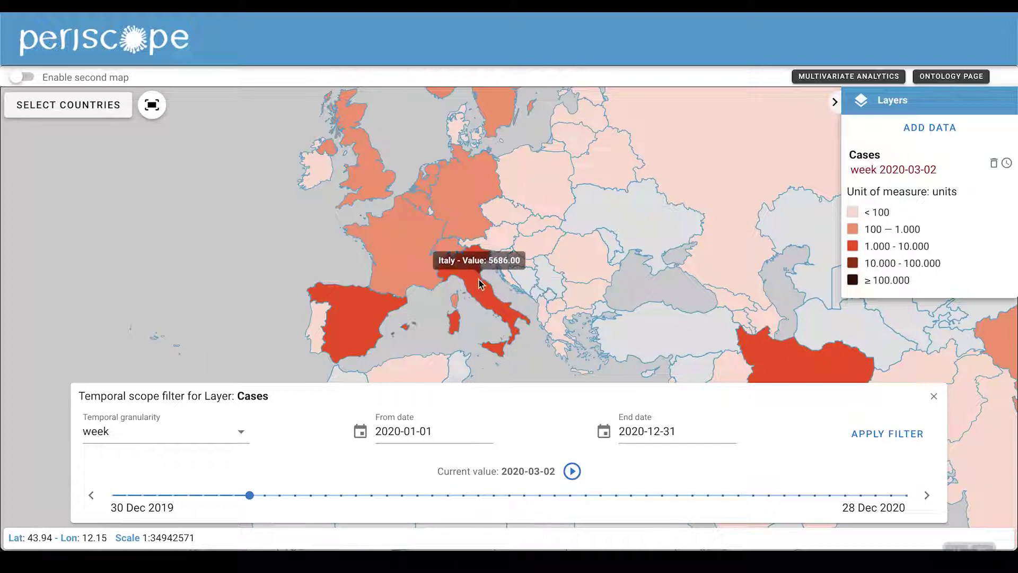
click(265, 495)
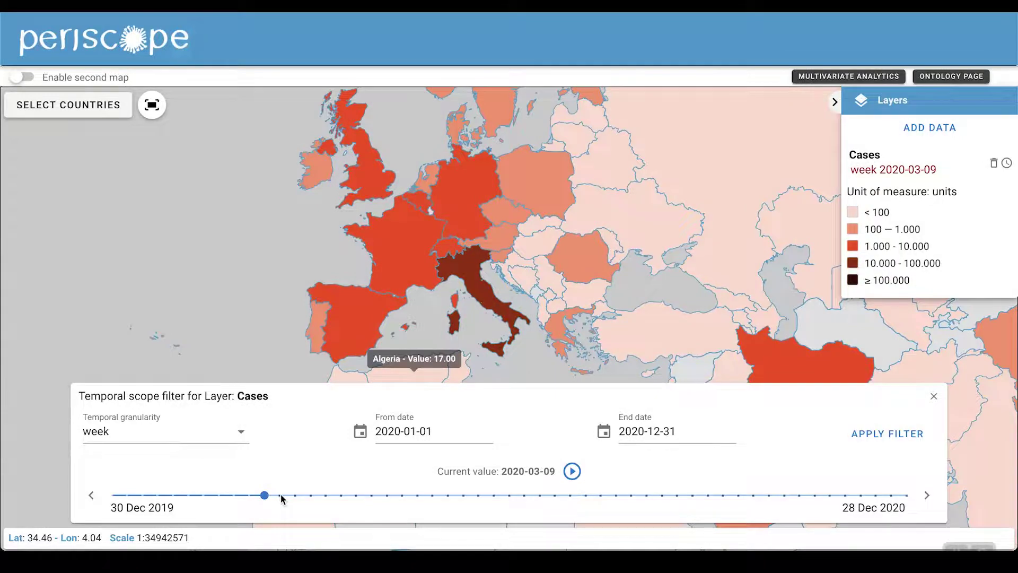
click(281, 497)
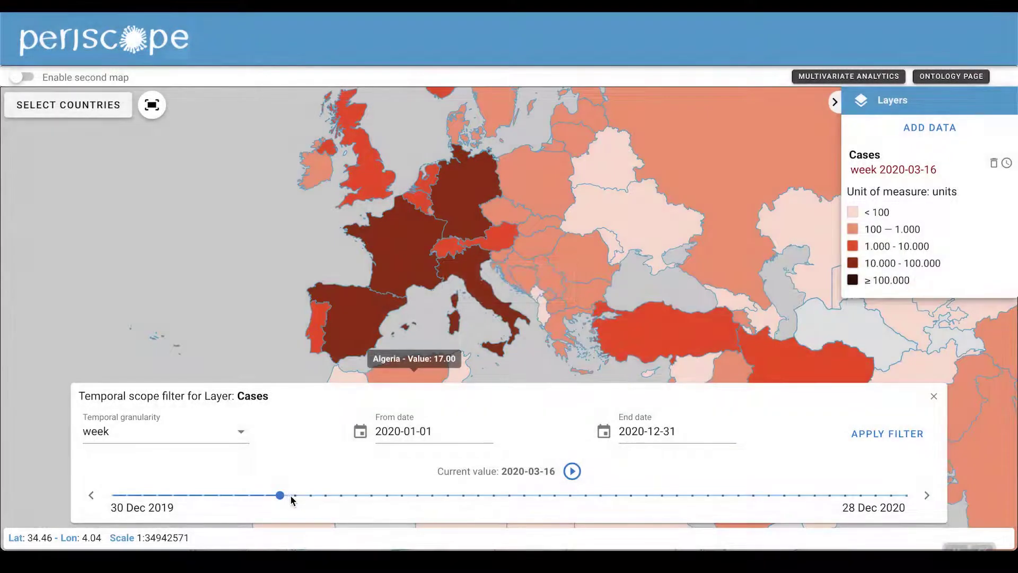
click(292, 497)
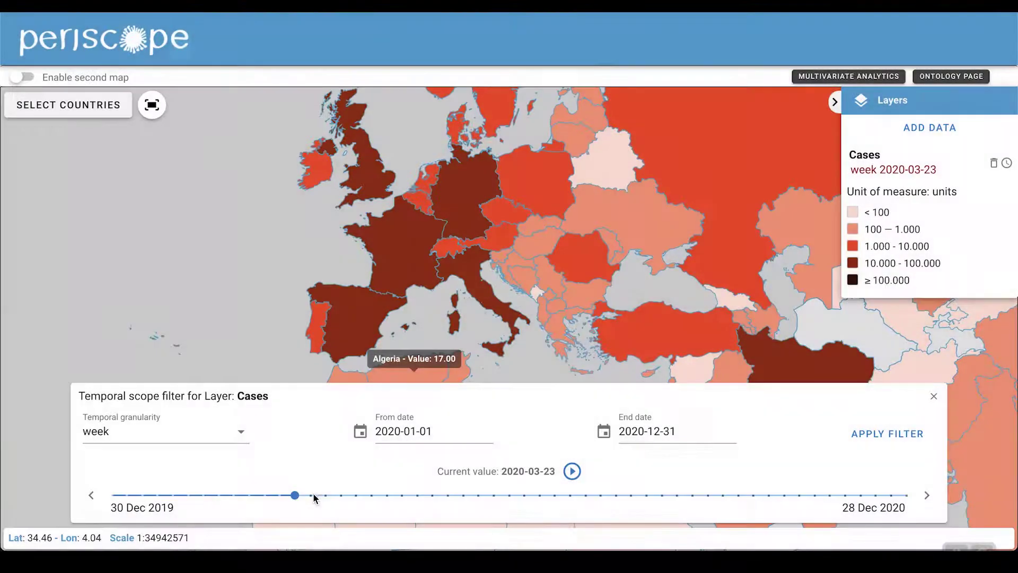
Step: Move the Cases layer to week 2020-10-05, advance it week by week to 2020-10-26, and close the temporal filter
click(313, 494)
drag(314, 496, 720, 496)
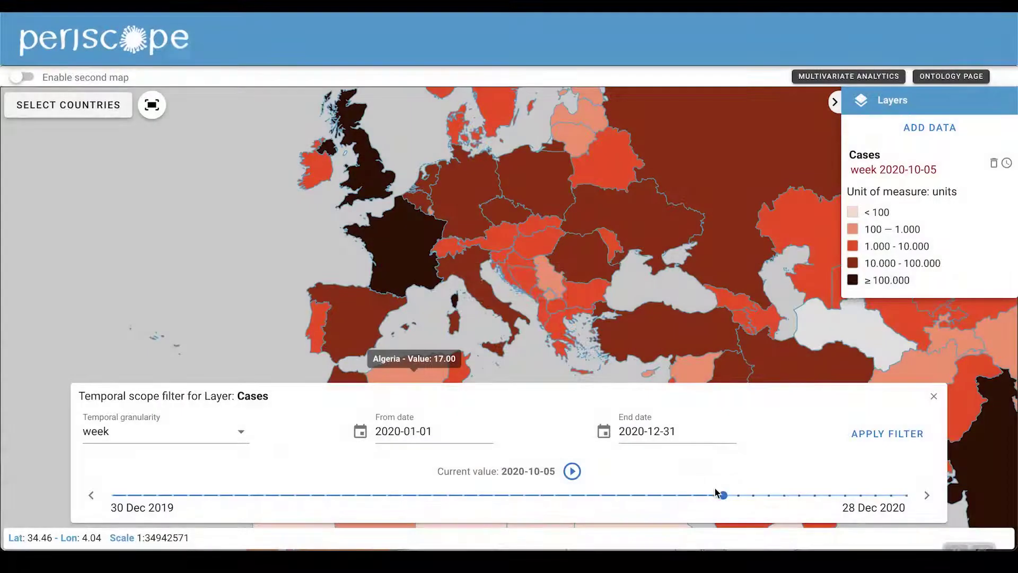
click(737, 495)
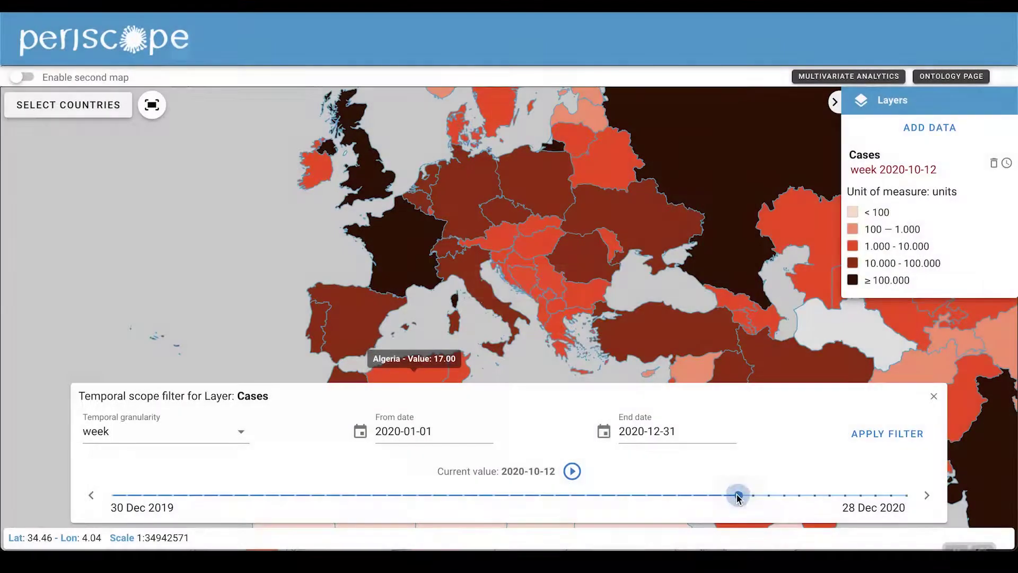
click(754, 495)
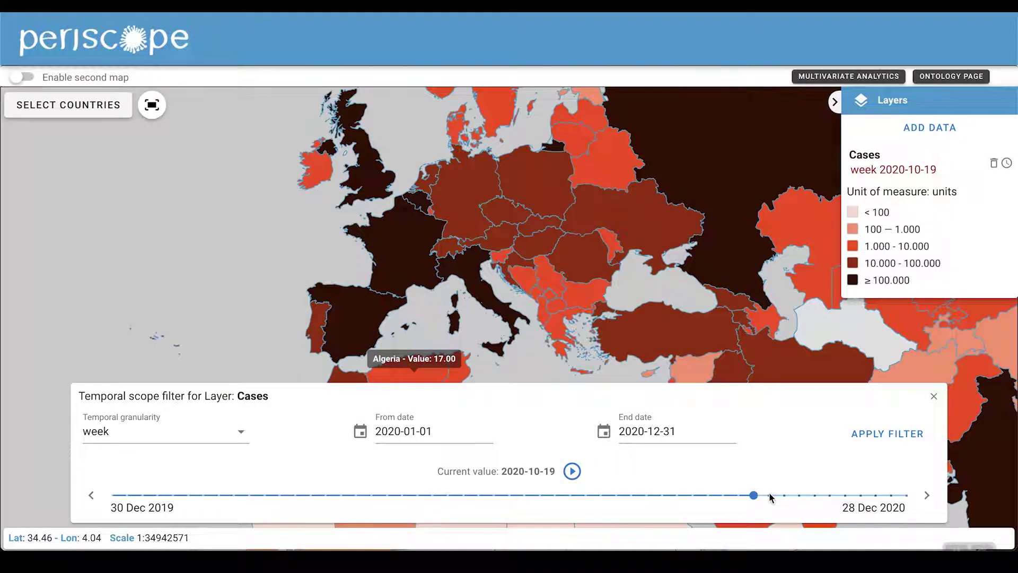
click(769, 495)
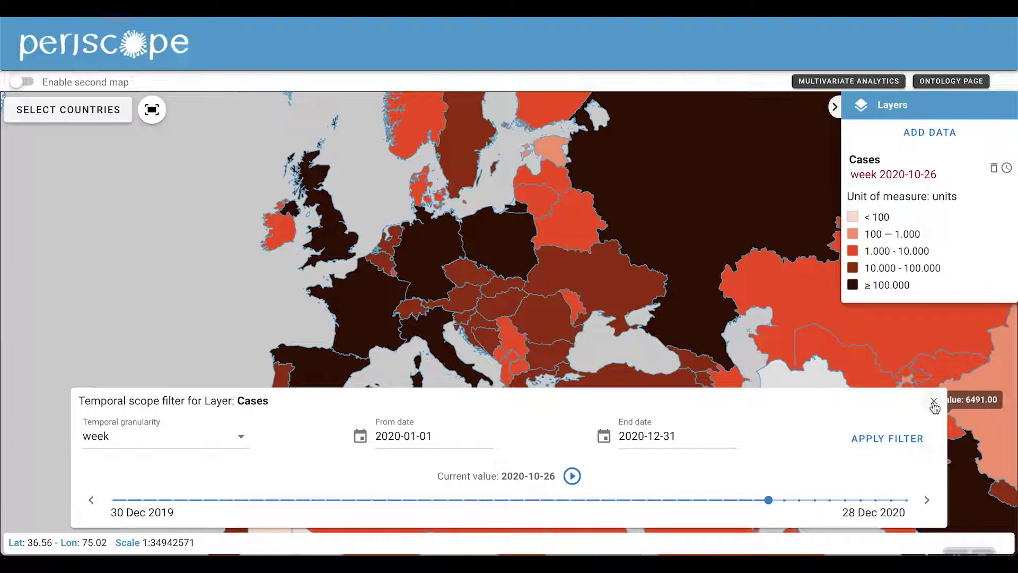
click(933, 403)
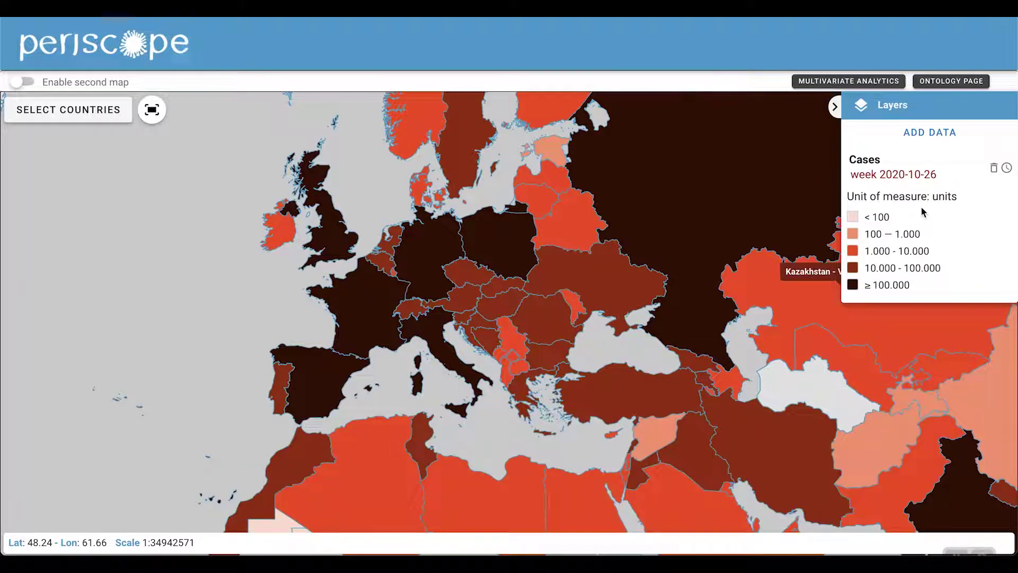
Step: Add the Deaths (Points) dataset from ECDC Data (Health) over the Cases layer
click(940, 137)
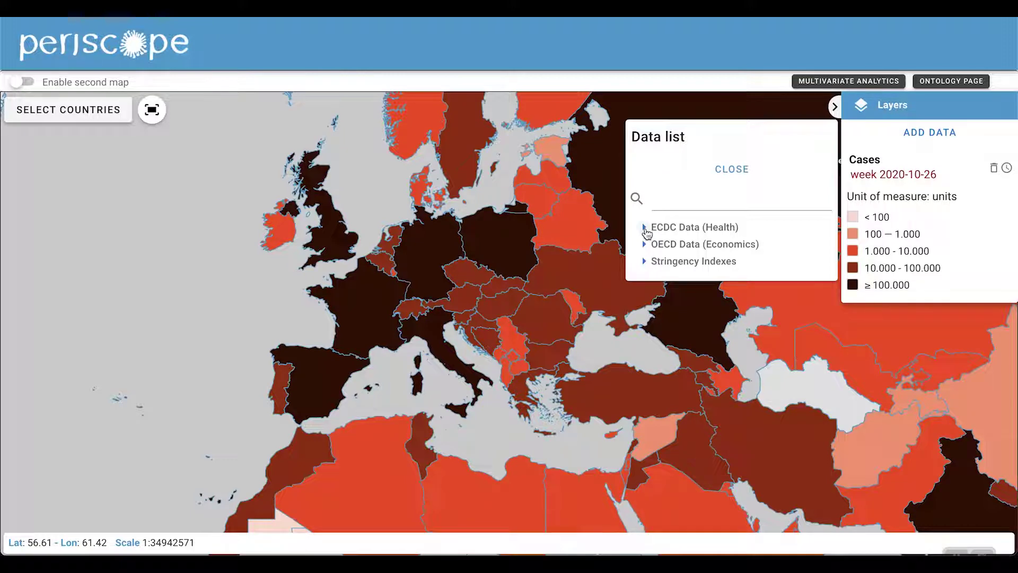
click(644, 228)
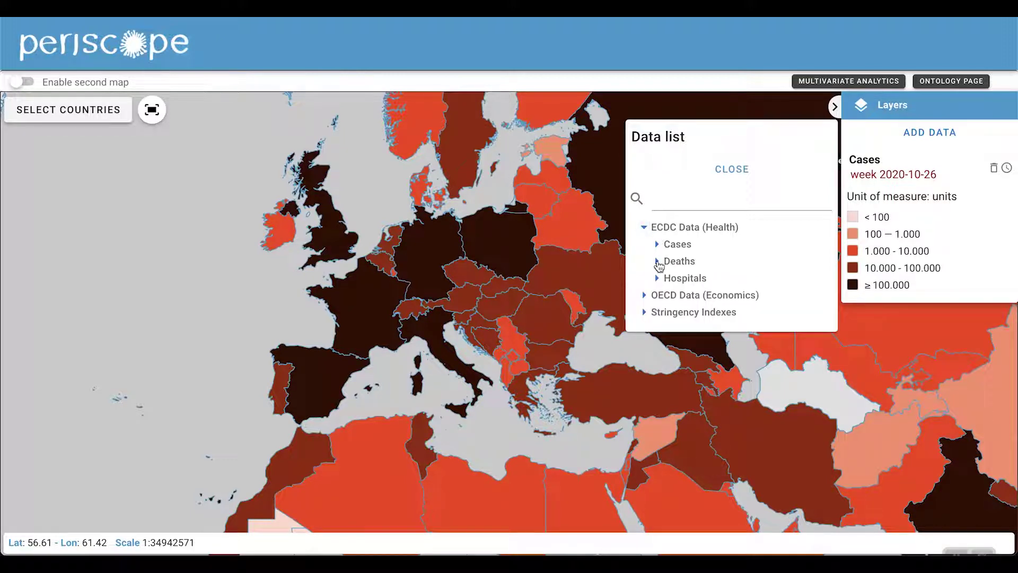
click(656, 261)
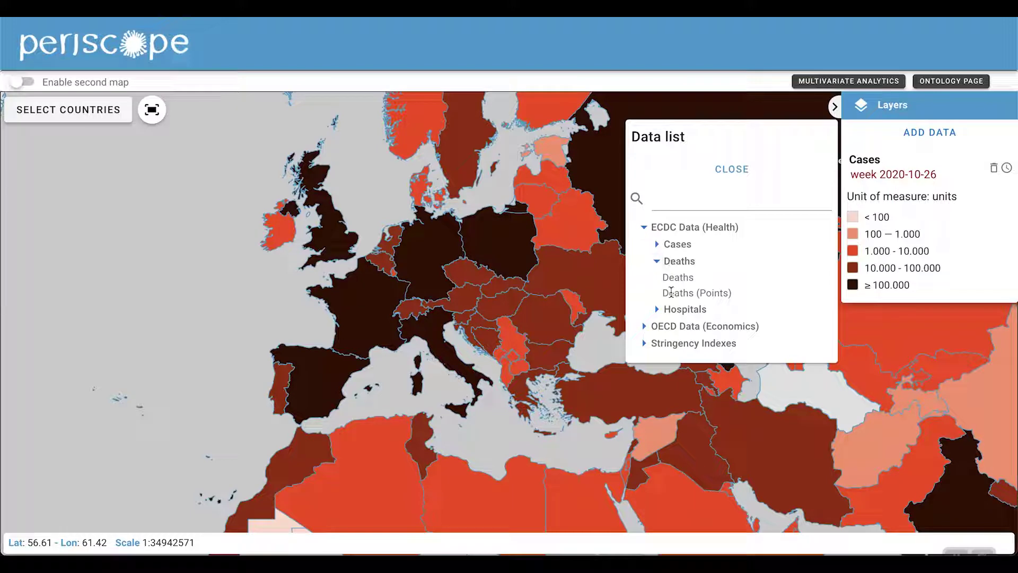
click(672, 293)
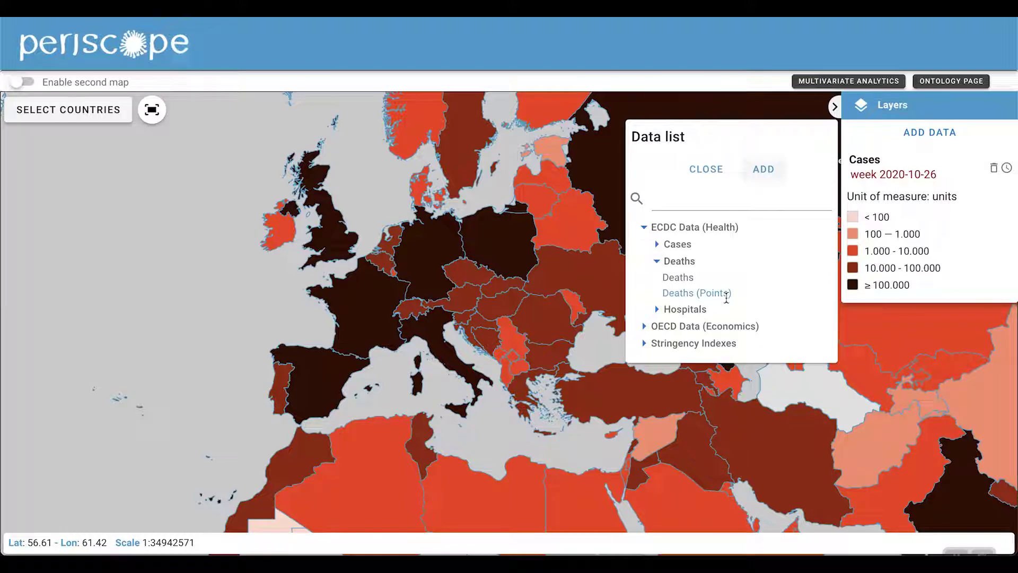
drag(700, 294, 726, 293)
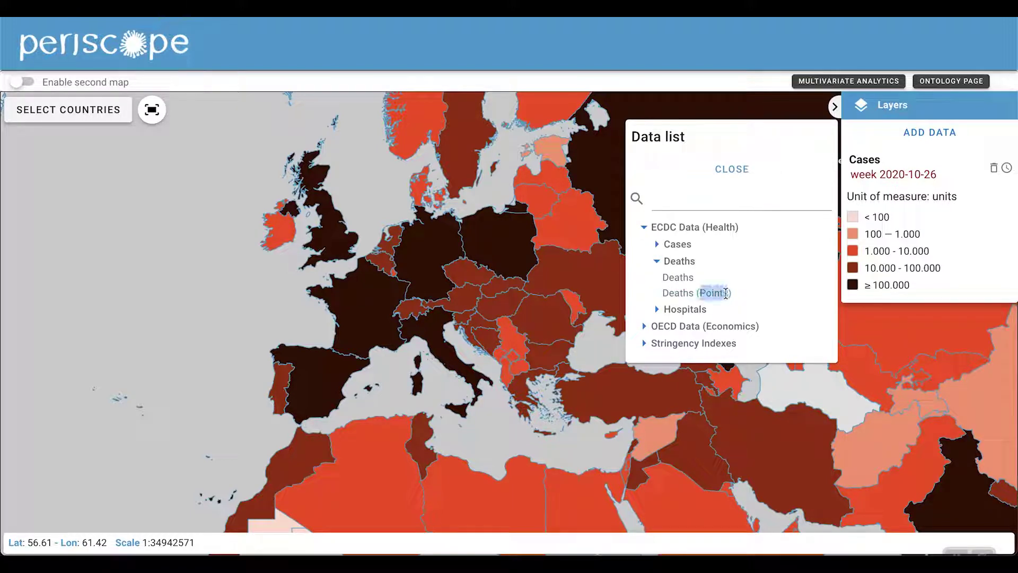
click(686, 292)
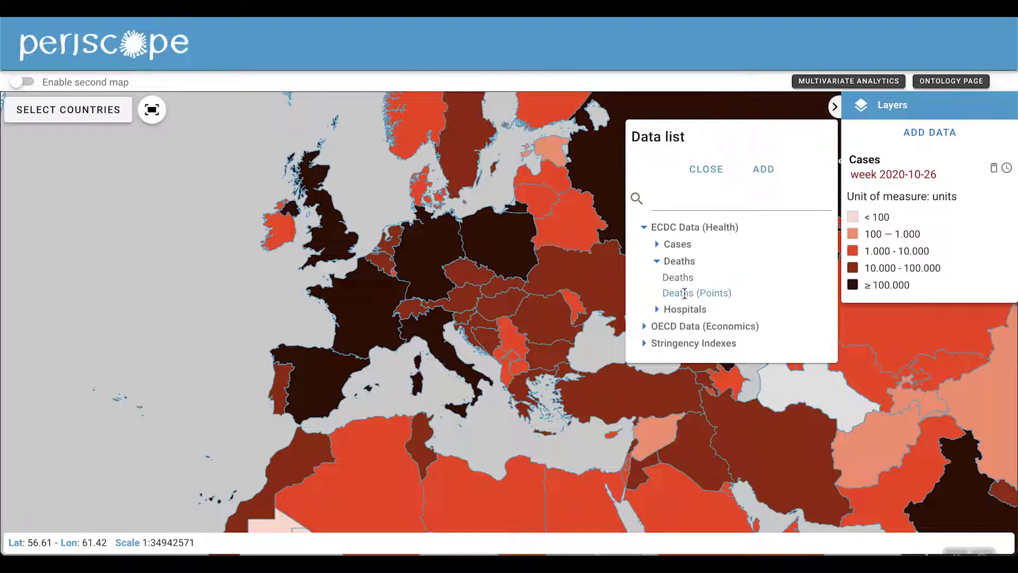
click(759, 170)
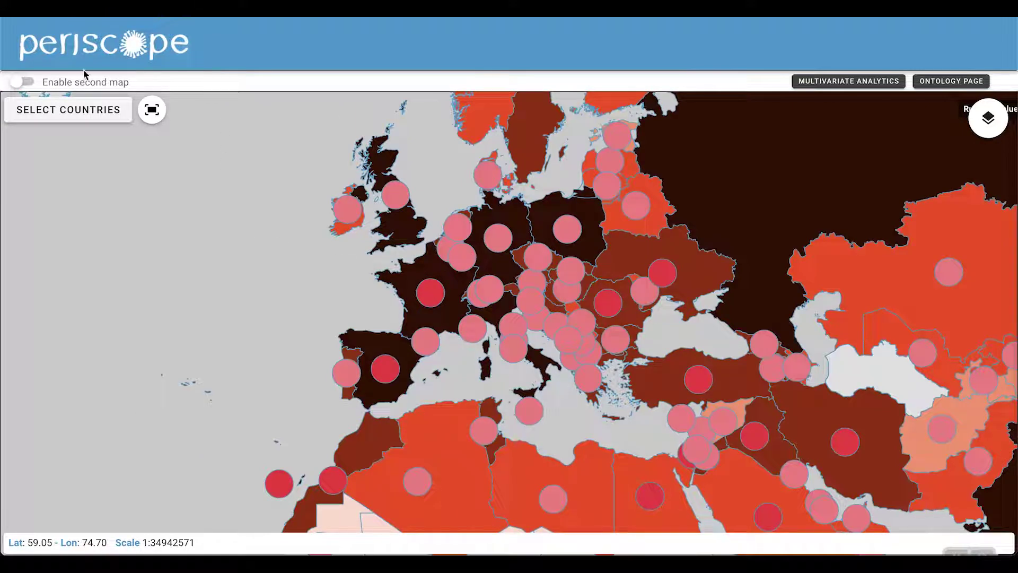
Step: Enable the second map and synchronize its view with the first map
click(24, 83)
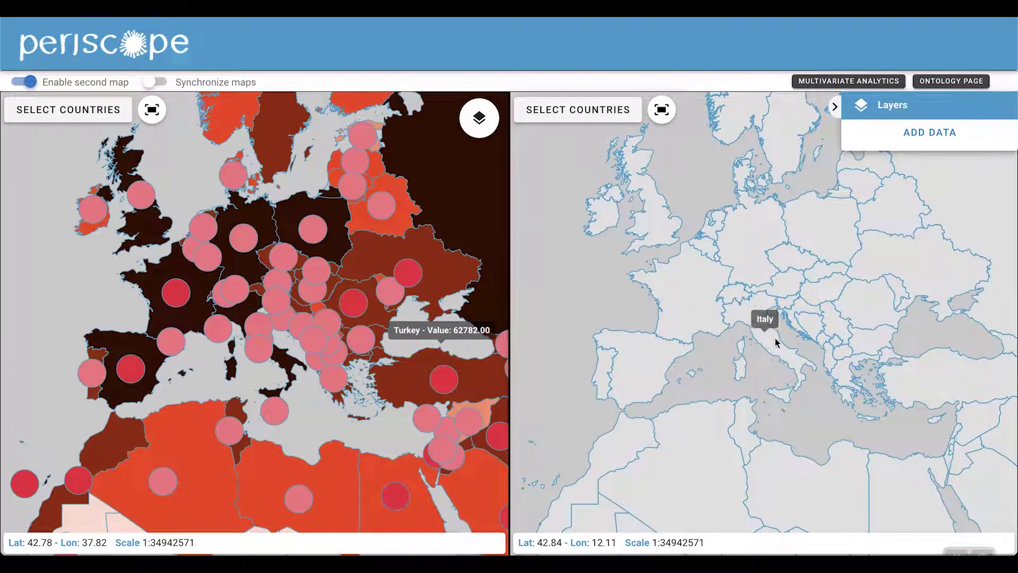
drag(734, 301, 677, 373)
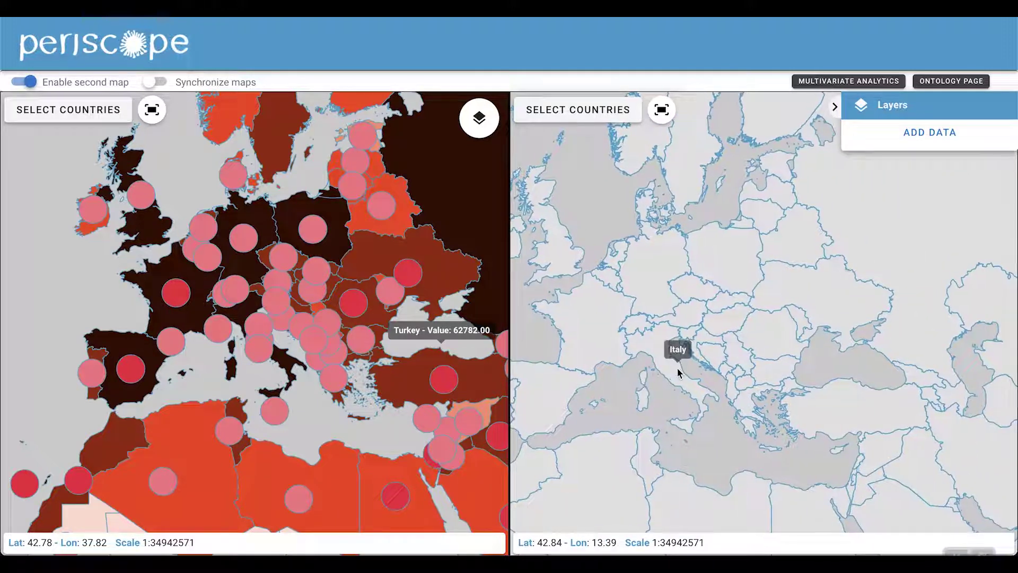
click(150, 82)
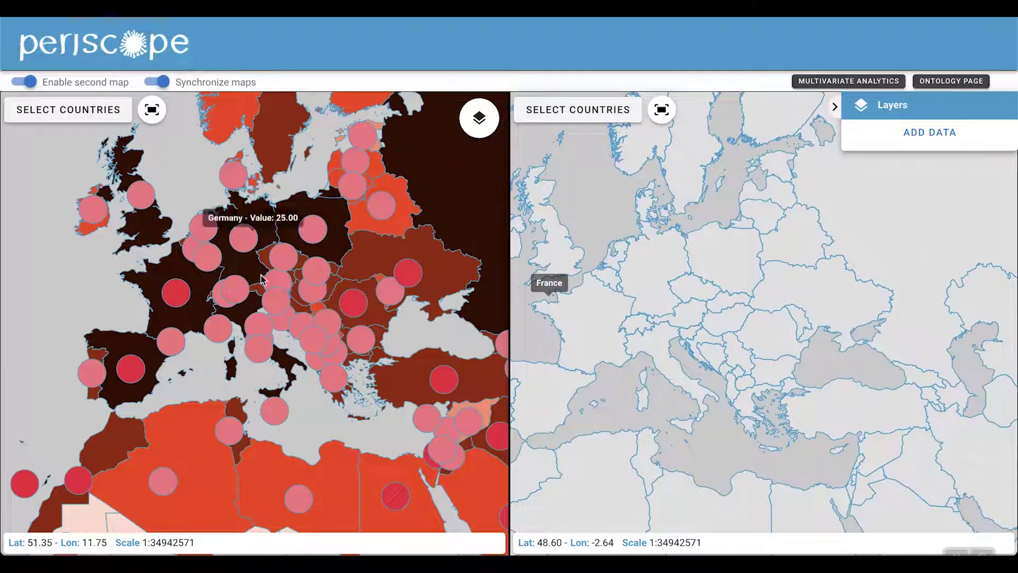
drag(266, 314, 275, 332)
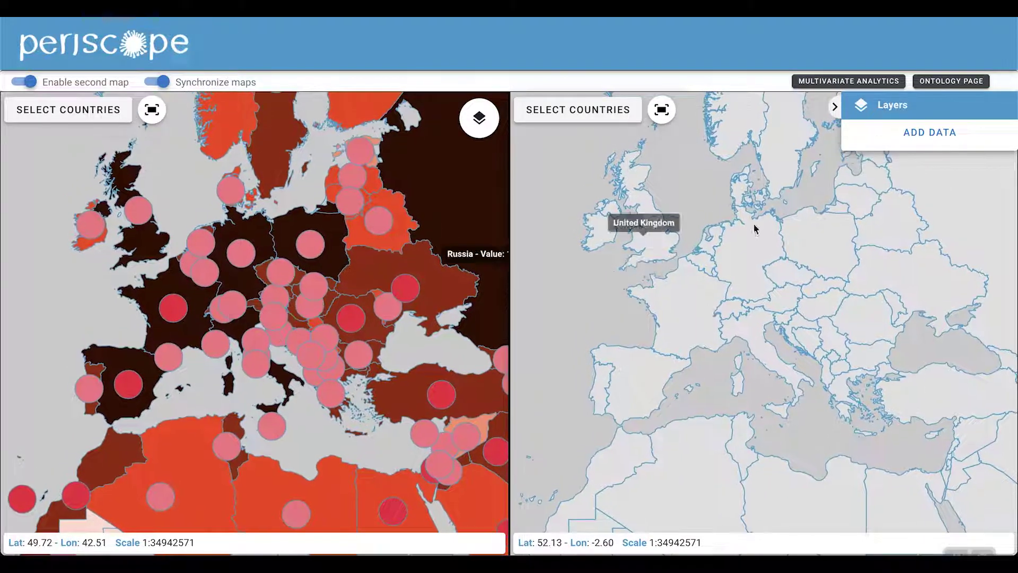
Step: Add the Hospital Occupancy Avg dataset from the ECDC Hospitals group to the second map
click(930, 132)
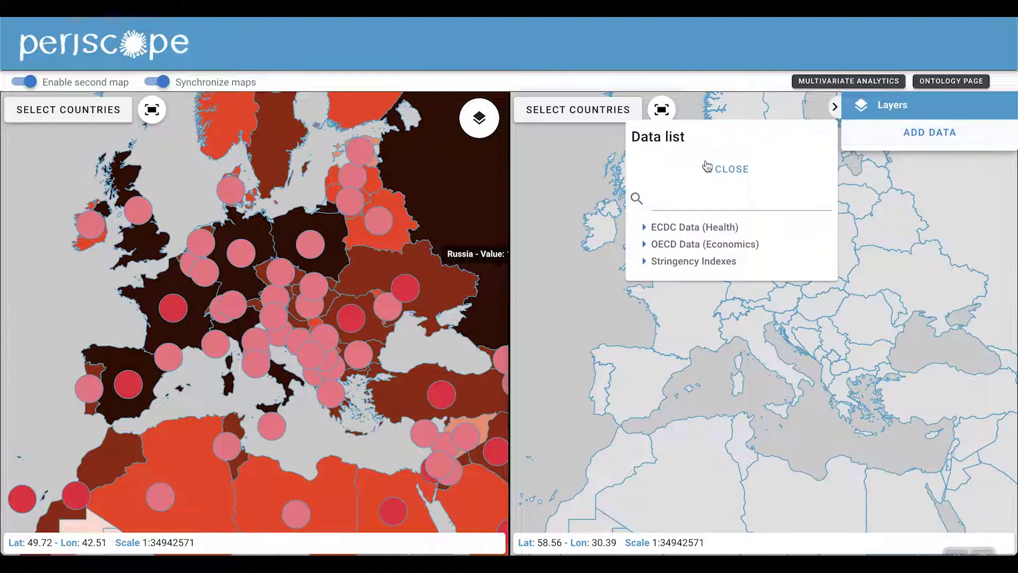
click(644, 227)
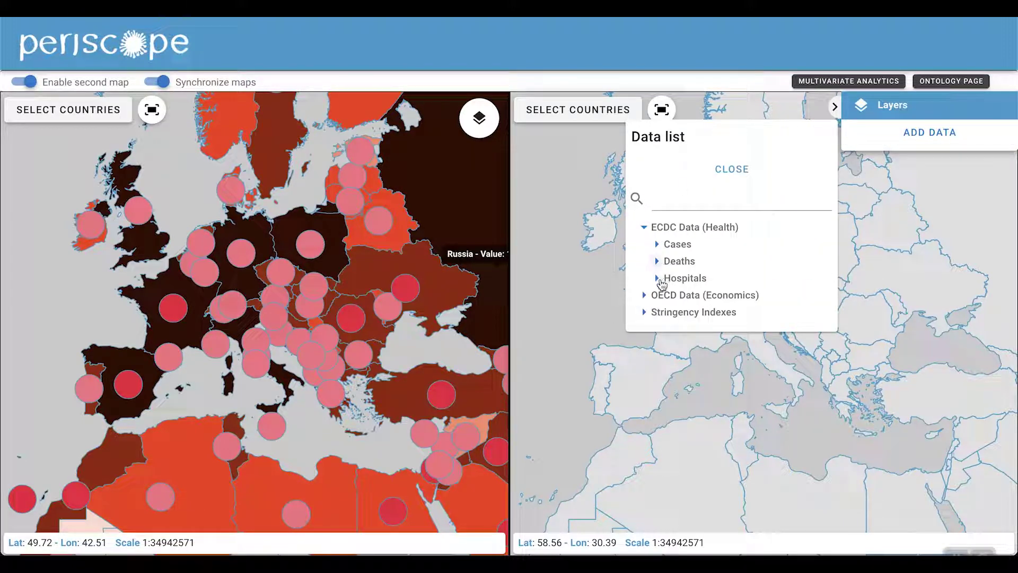
click(658, 278)
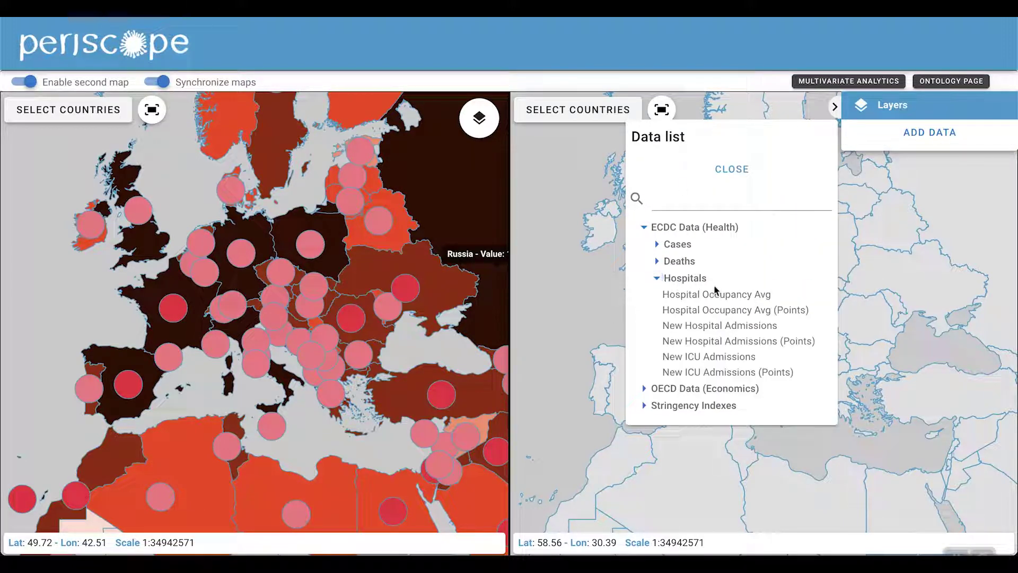
click(698, 296)
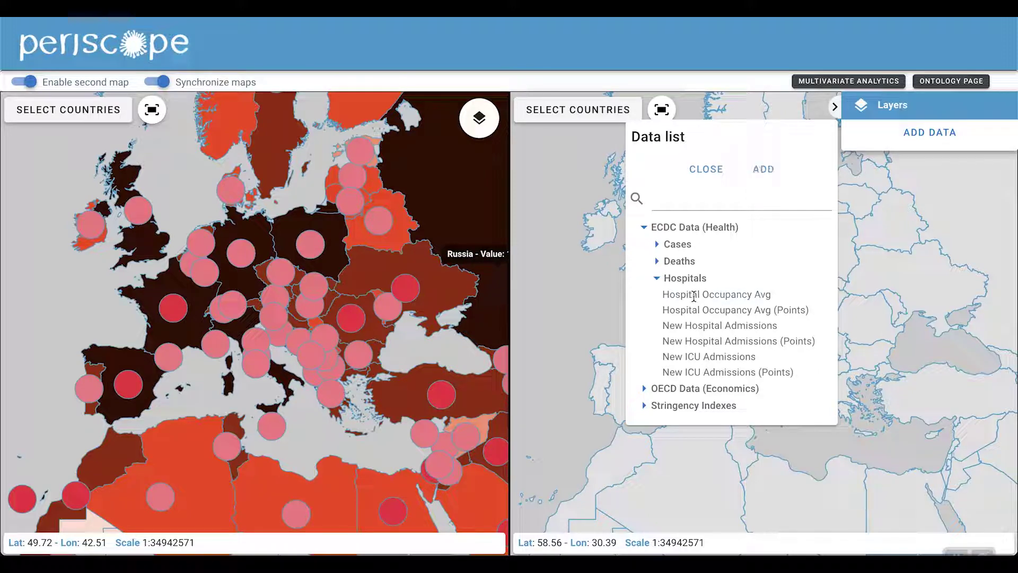
click(763, 168)
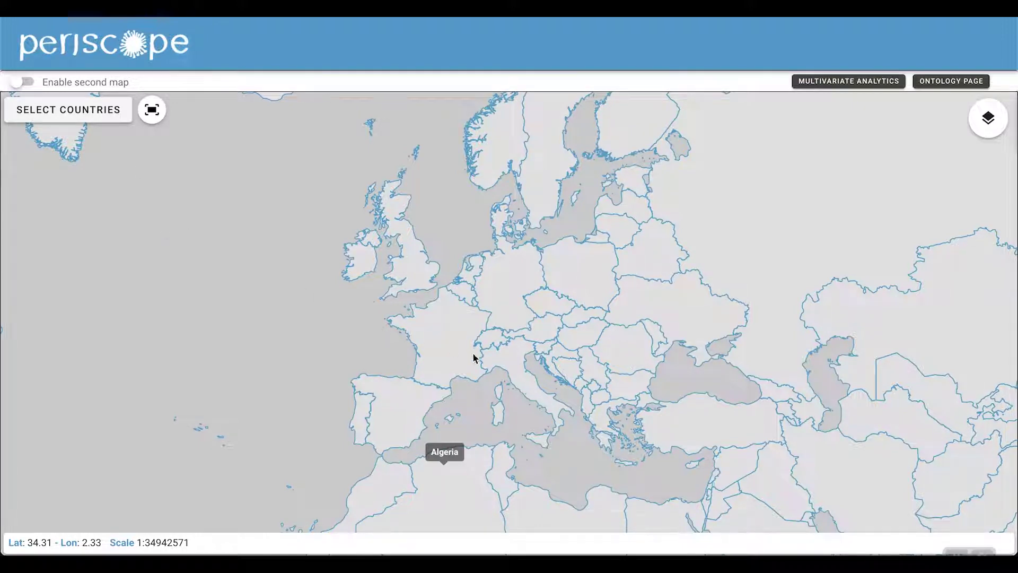
Step: Select Austria and Germany on the map and open the multivariate analytics for them
click(98, 113)
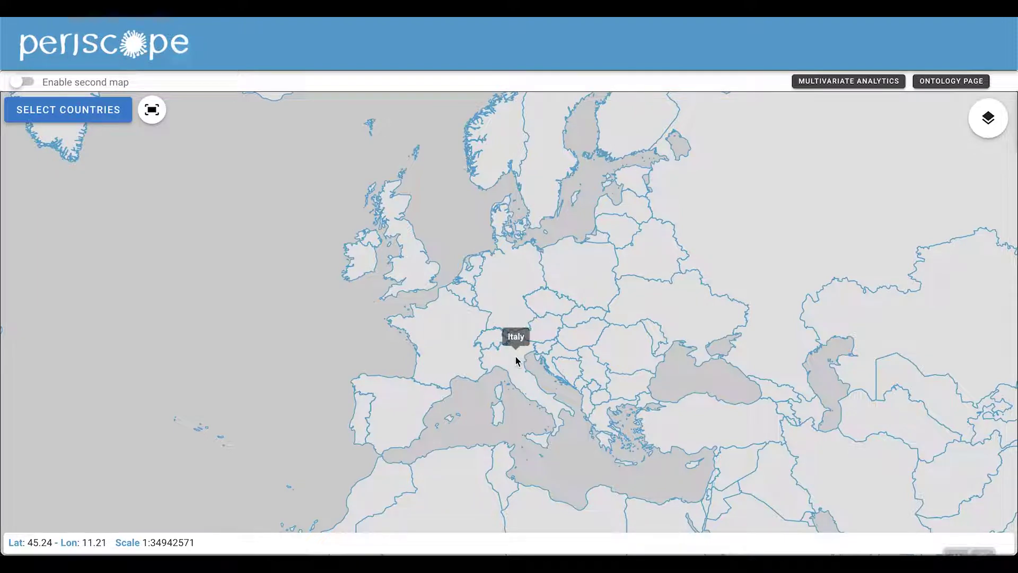
click(546, 333)
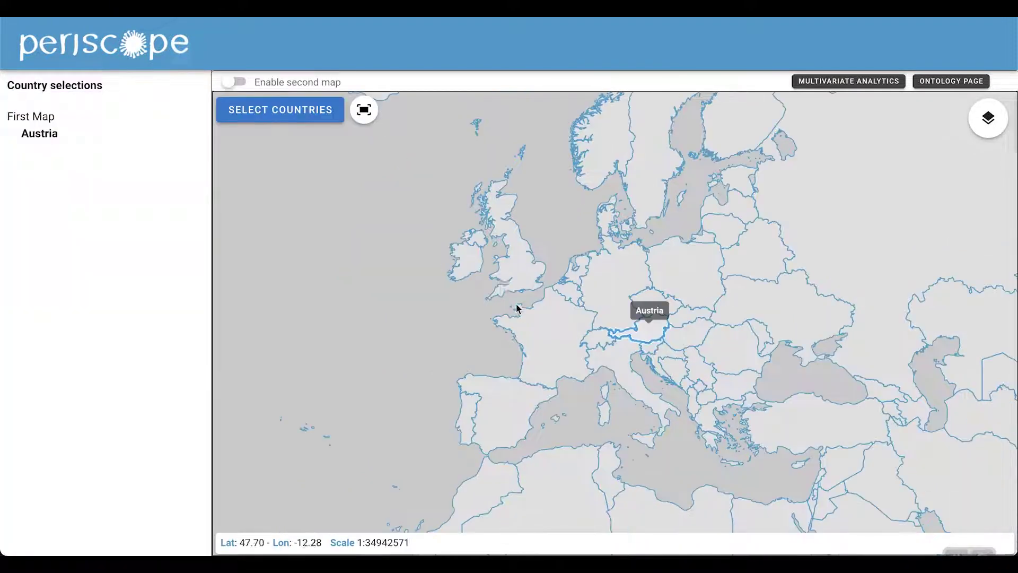
click(591, 300)
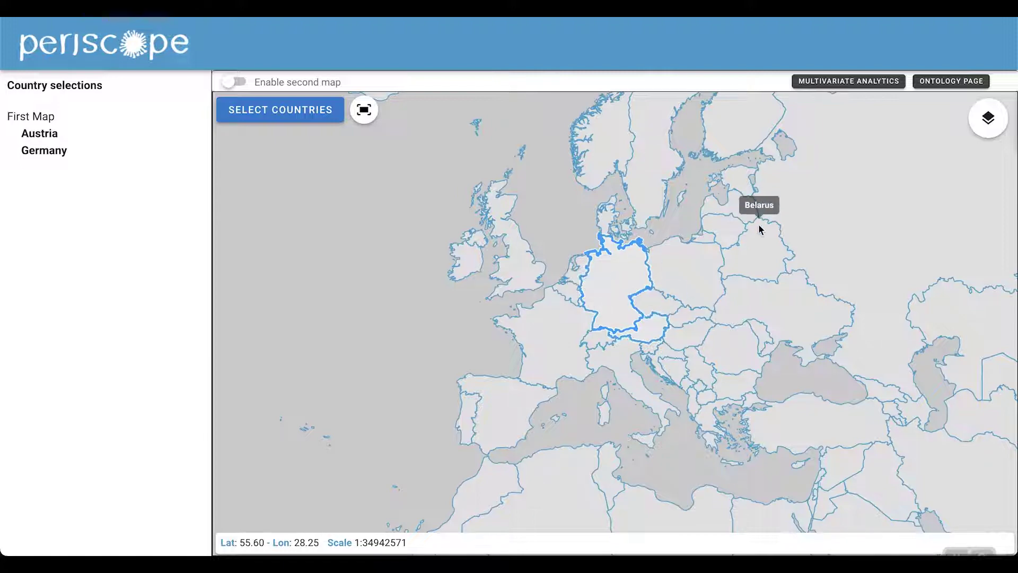
click(855, 85)
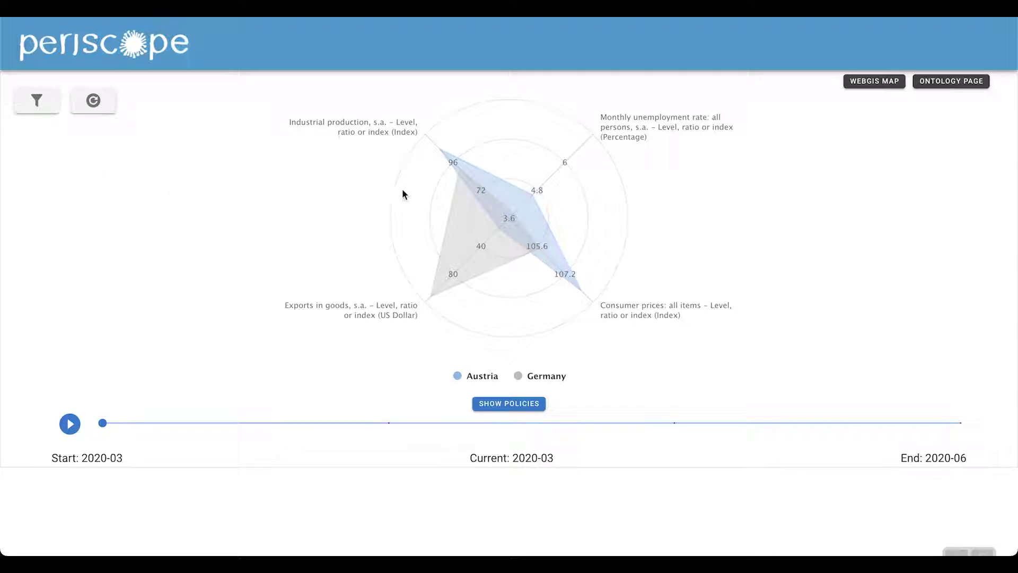
Step: Inspect the radar chart's indicator values for Austria and Germany, hiding and reshowing each country in turn
mouse_move(419, 144)
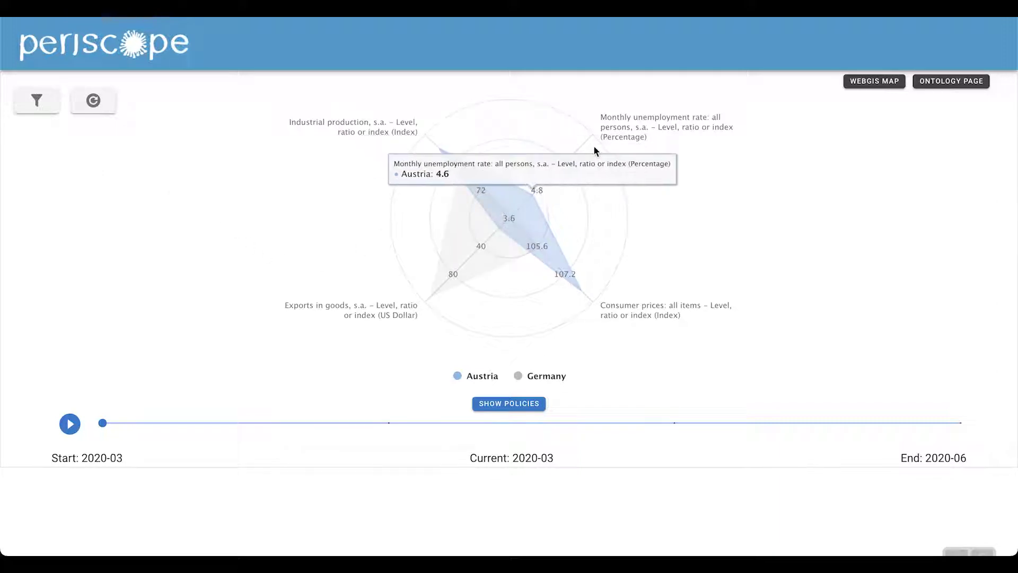
mouse_move(590, 269)
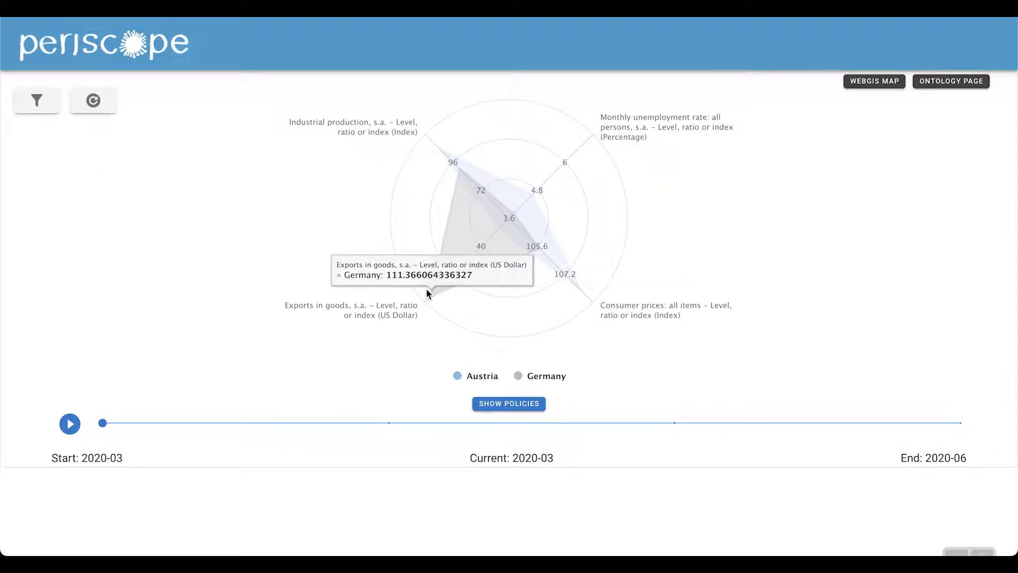
click(474, 380)
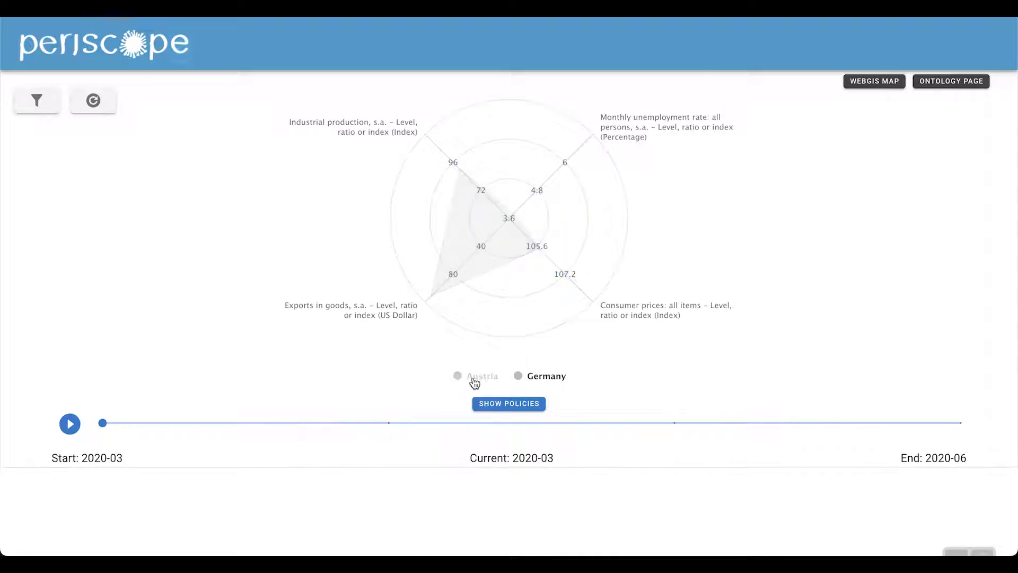
click(475, 380)
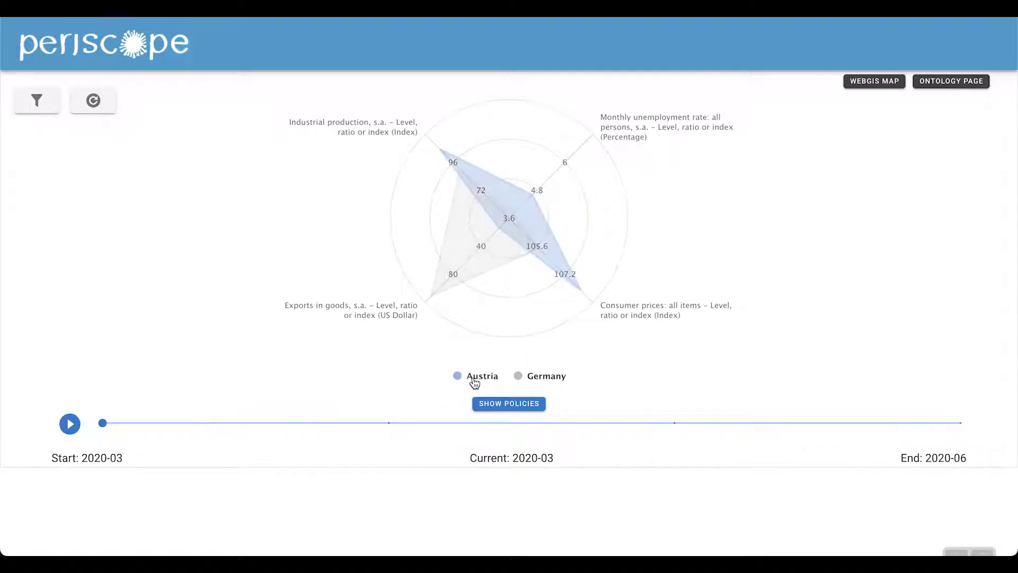
click(542, 381)
click(542, 381)
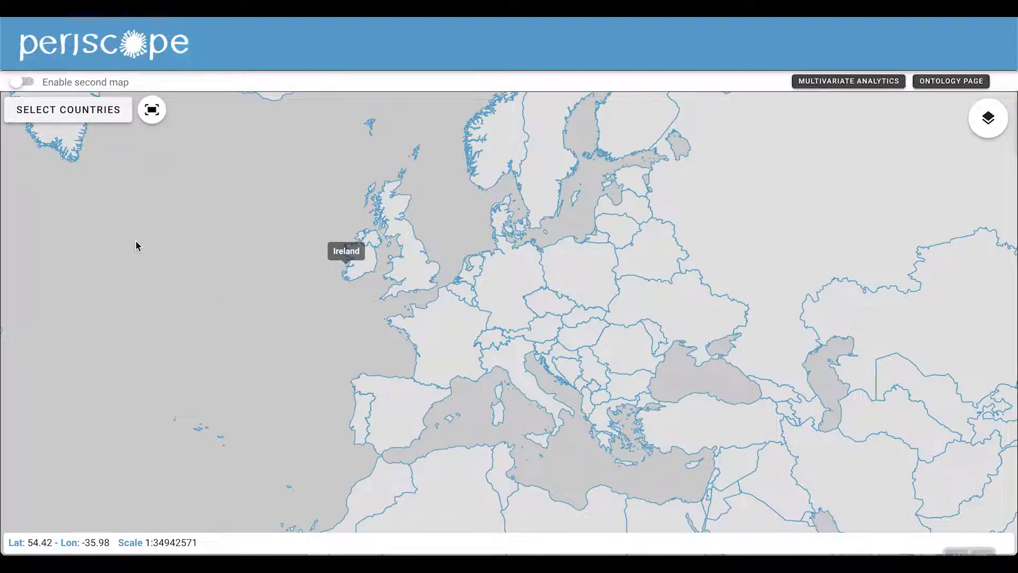
Step: Start a country selection on the map, choose Austria and Germany, and go to their multivariate analytics
click(103, 122)
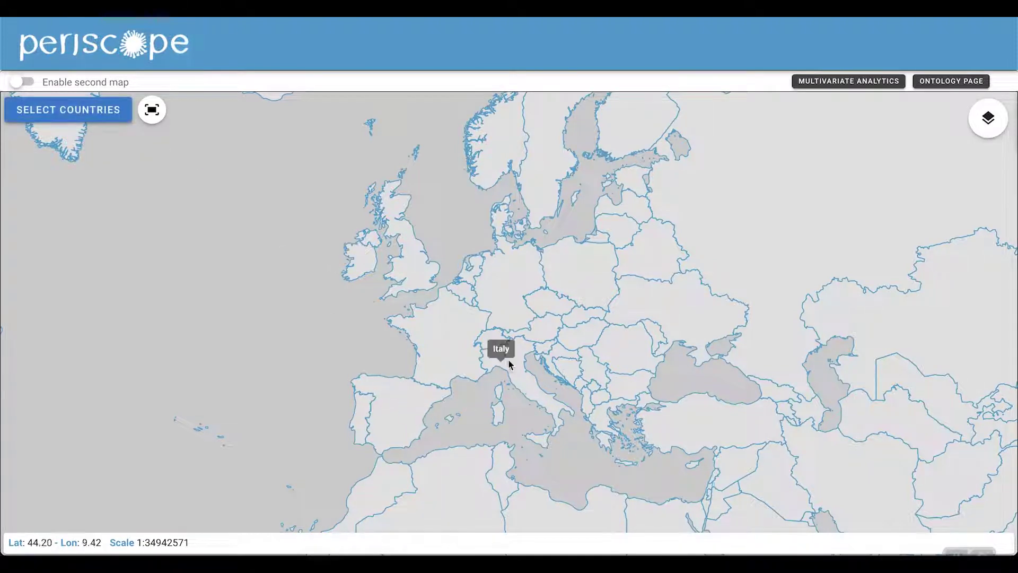
click(552, 333)
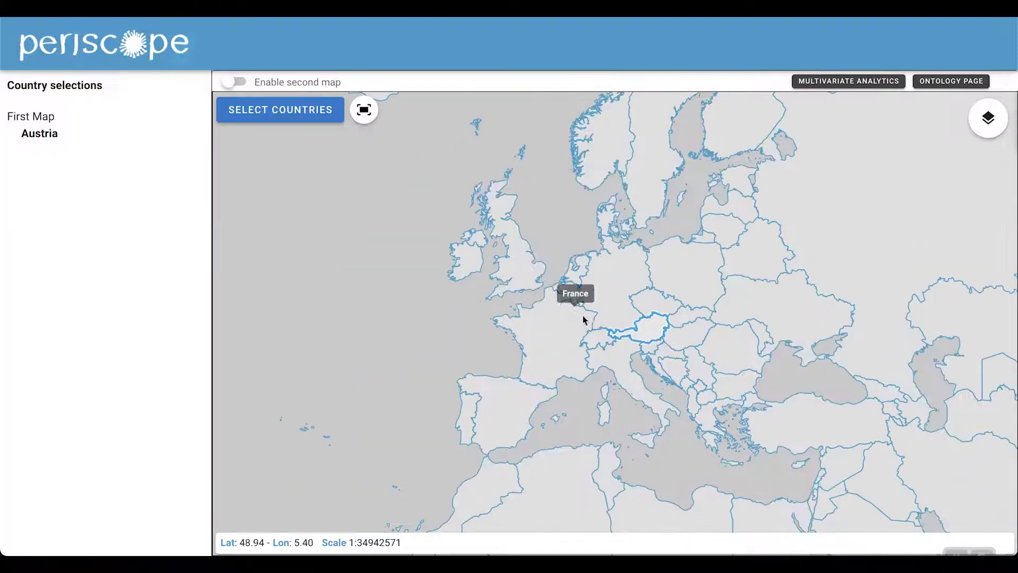
click(607, 293)
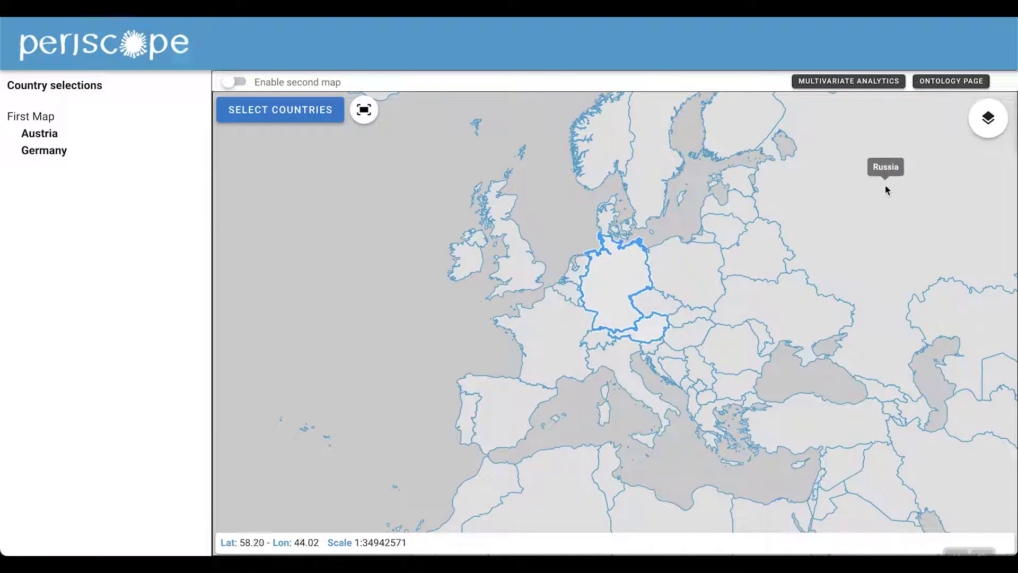
click(875, 84)
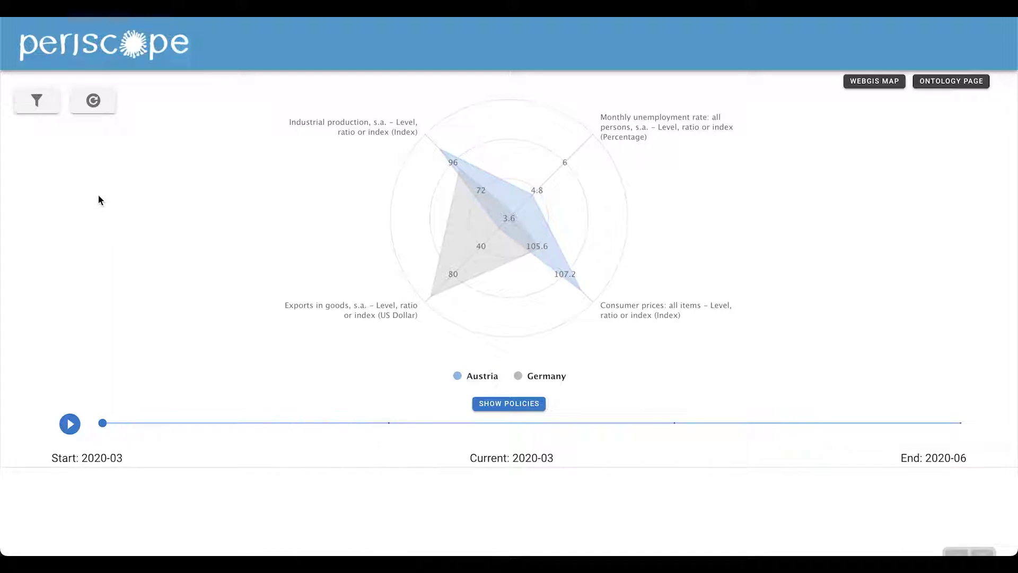
Step: Add Italy to the radar chart through the spatial scope filter, refresh the data, and clear the country search
click(38, 113)
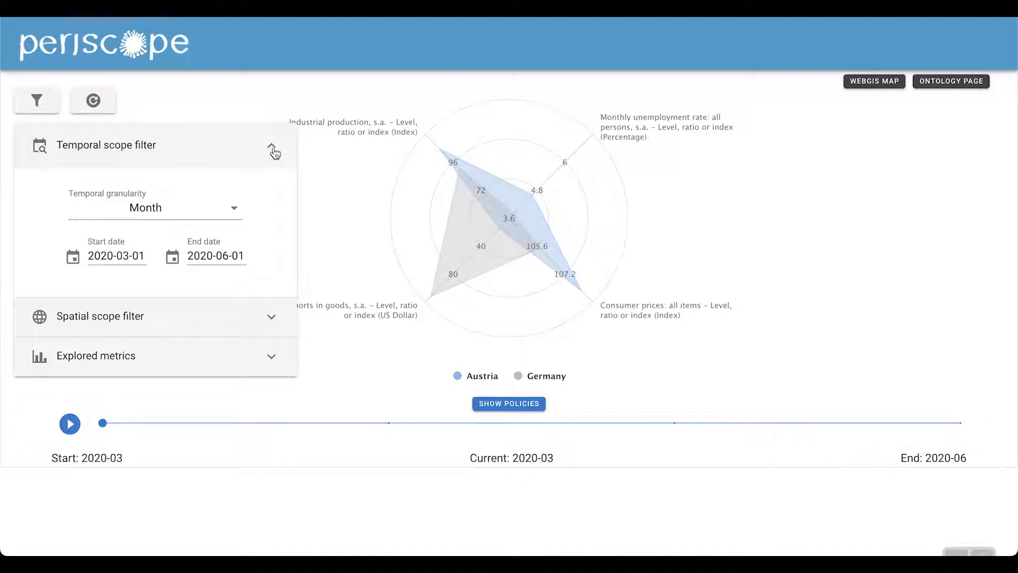
click(267, 322)
click(156, 239)
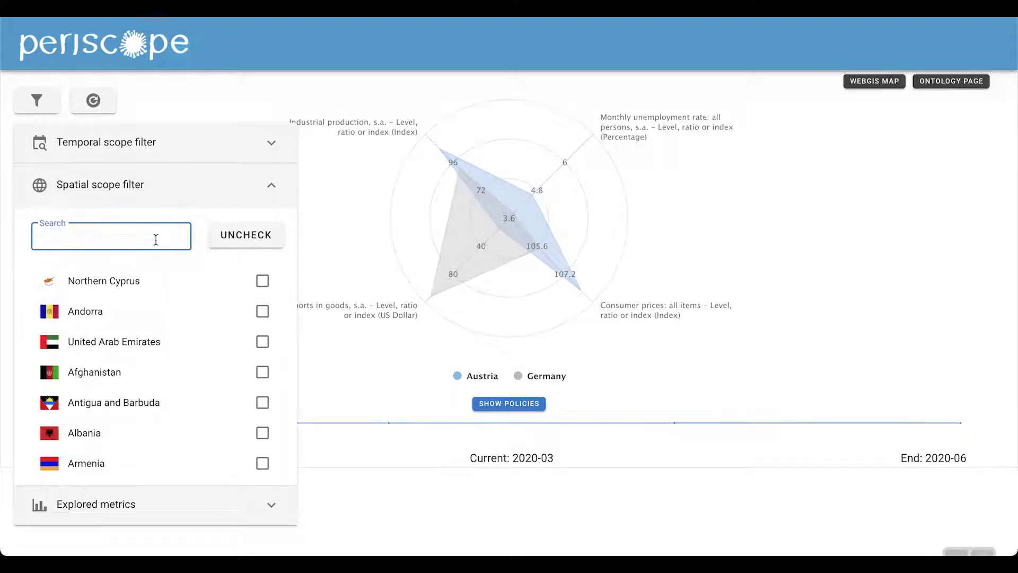
text(ital)
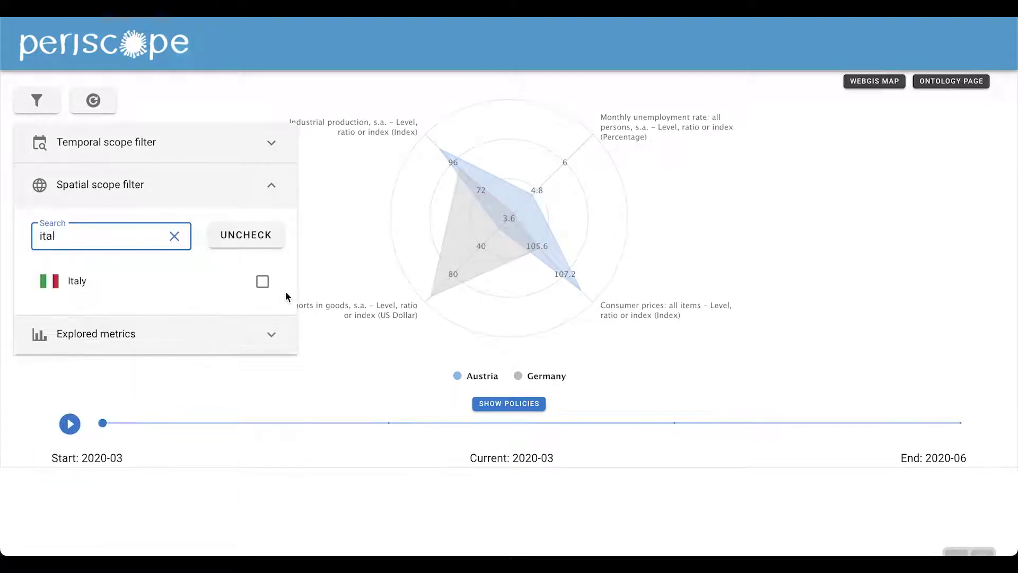
click(262, 281)
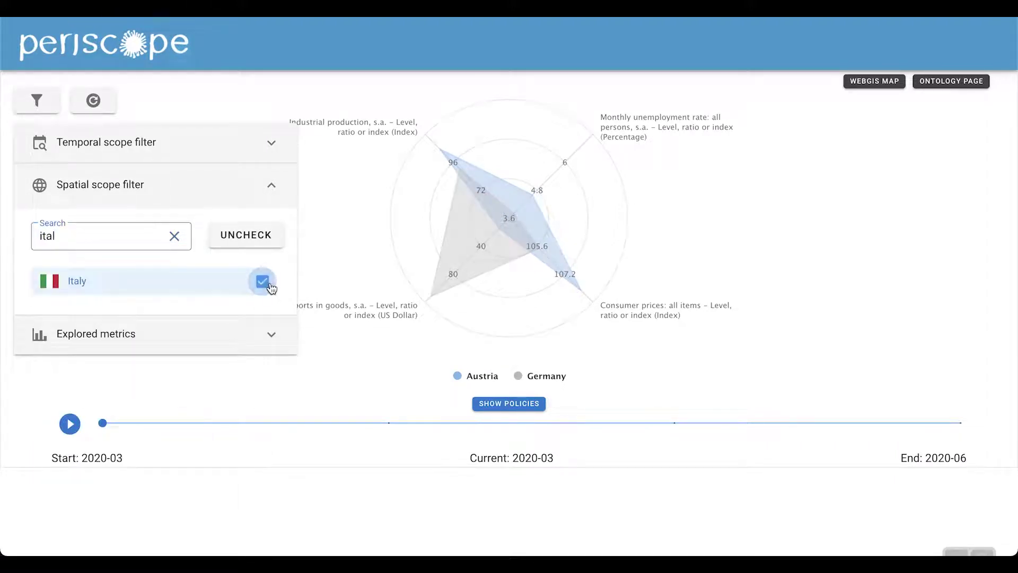
click(98, 104)
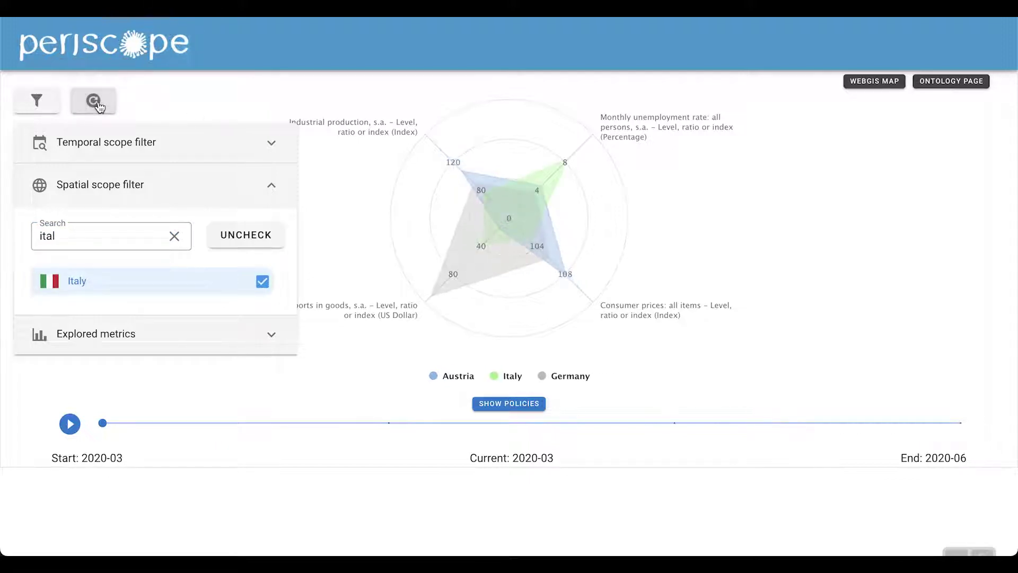
click(174, 236)
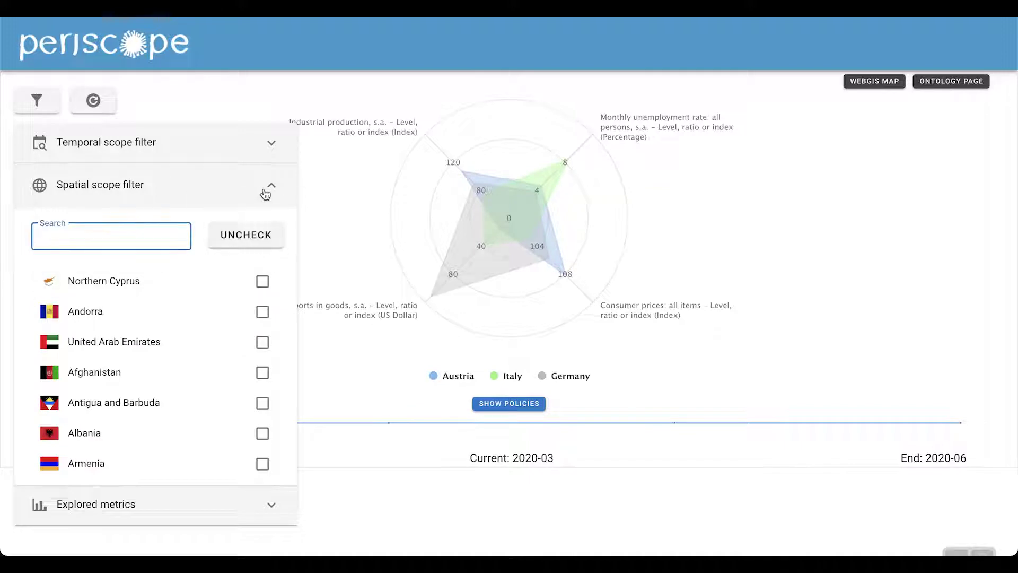
Step: Add the Imports in goods, s.a. indicator to the explored metrics, refresh the chart data, and close the filters
click(267, 510)
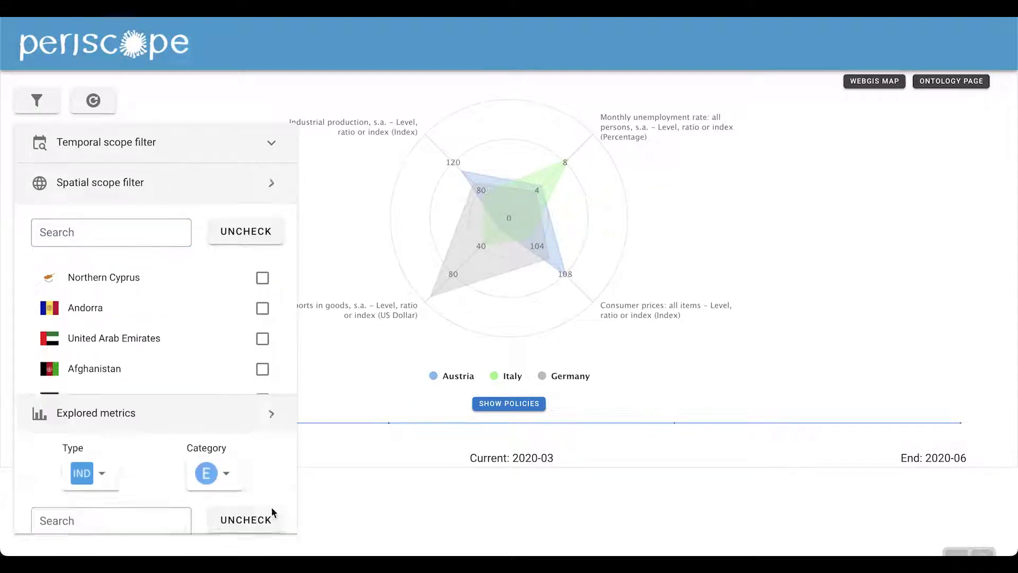
scroll(149, 419, down, 5)
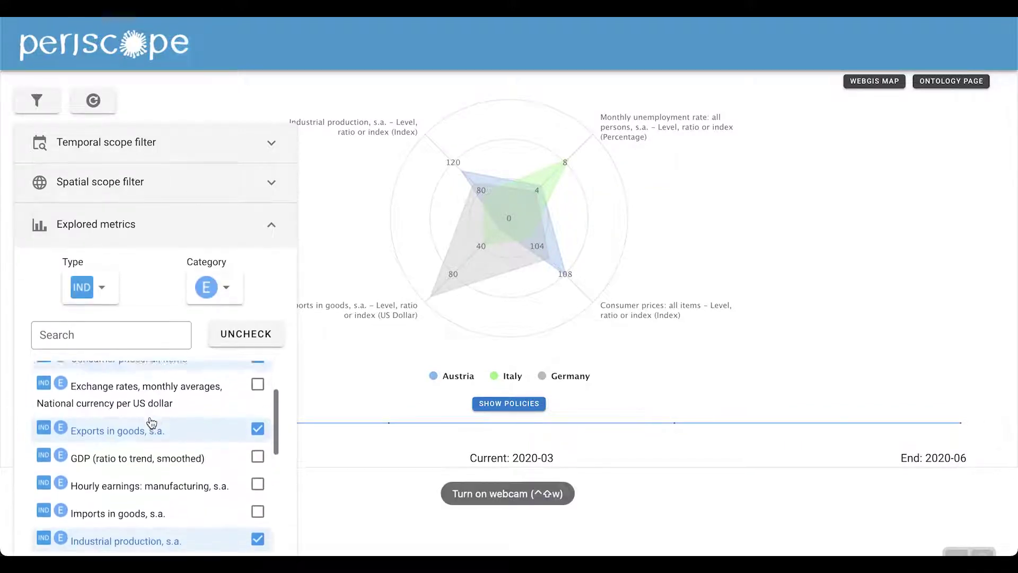
click(258, 430)
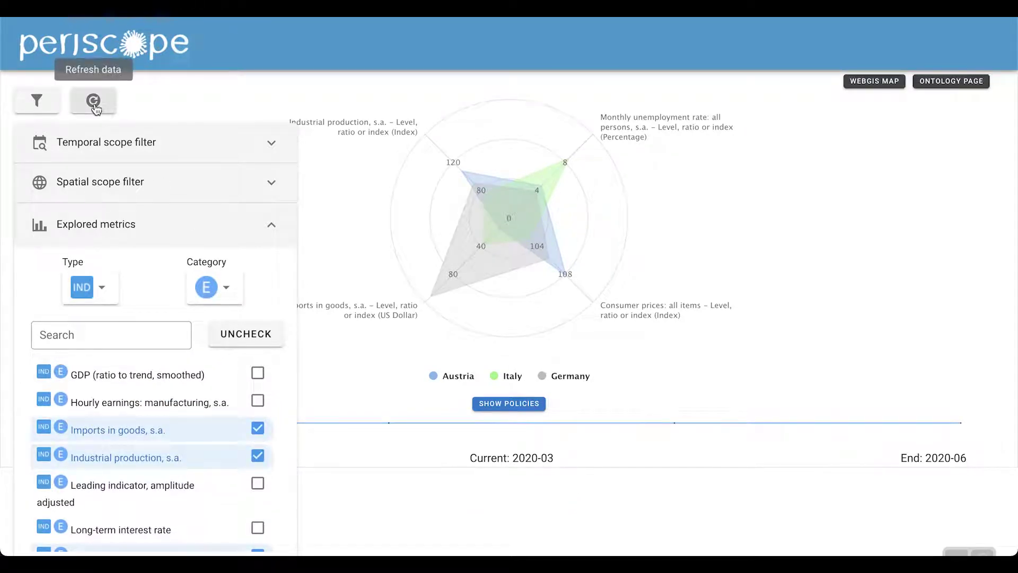
click(95, 107)
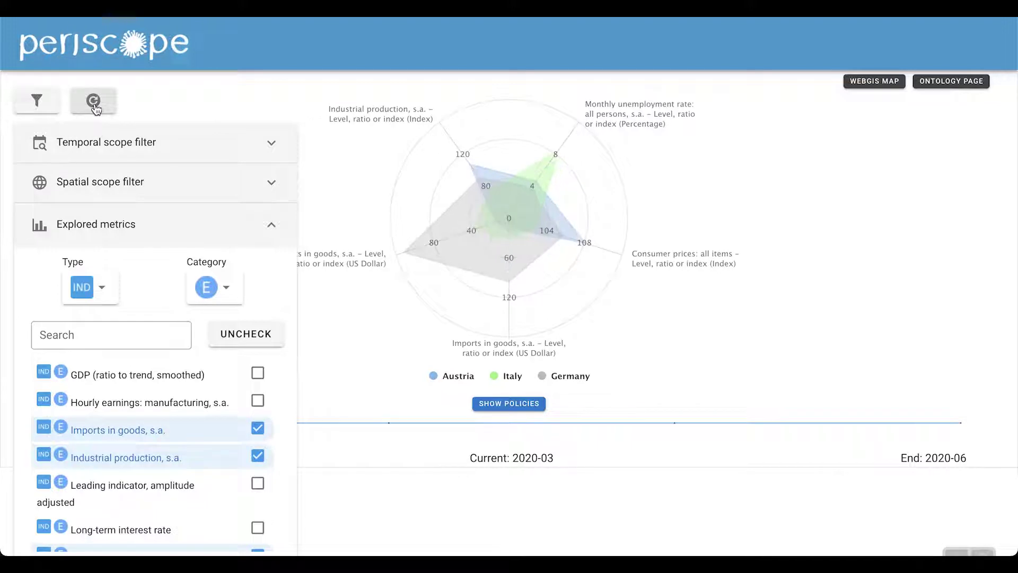
mouse_move(532, 309)
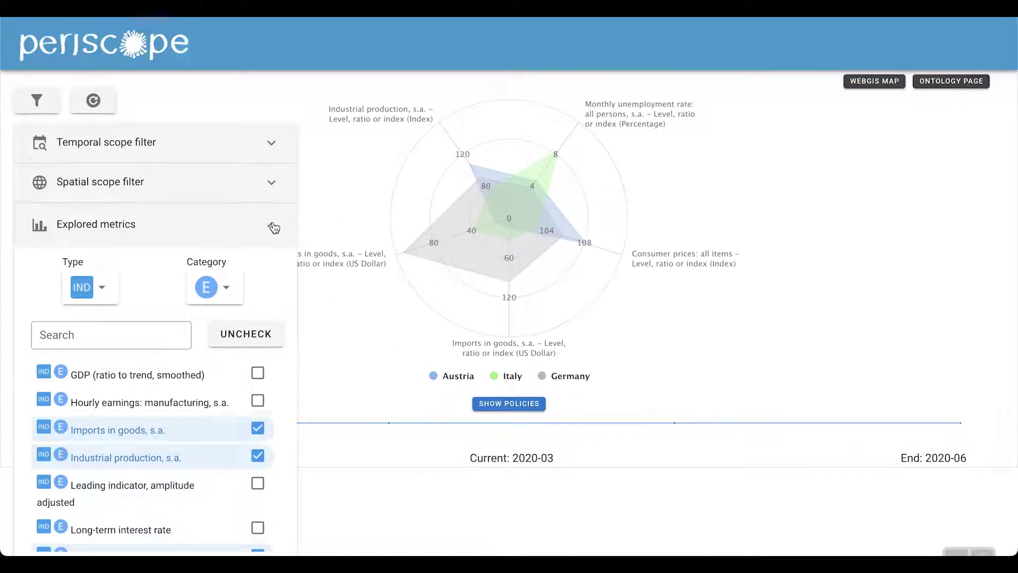
click(37, 101)
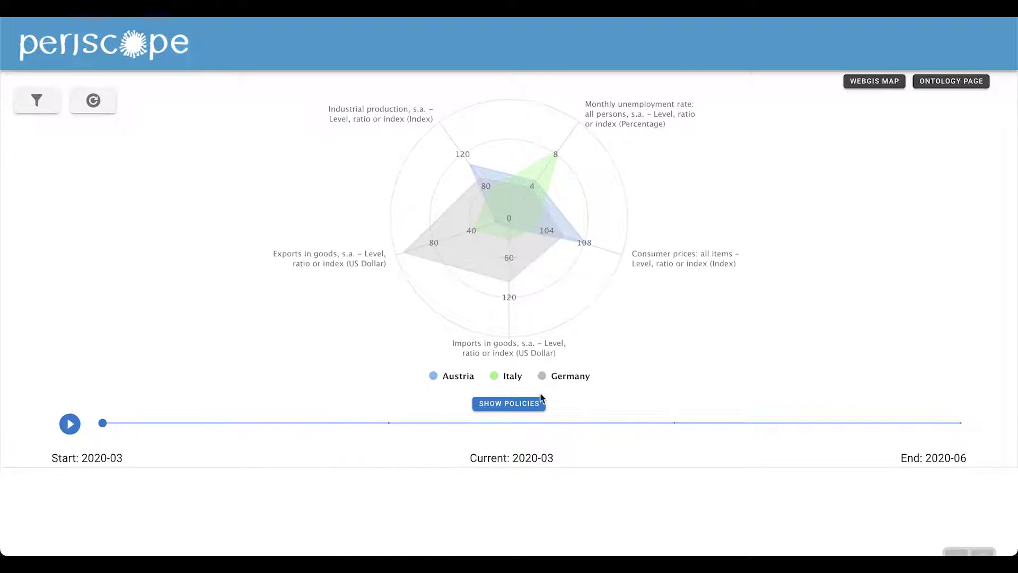
Step: Show the policy timeline for the compared countries and inspect Germany's Health Resources markers for early April 2020
click(513, 409)
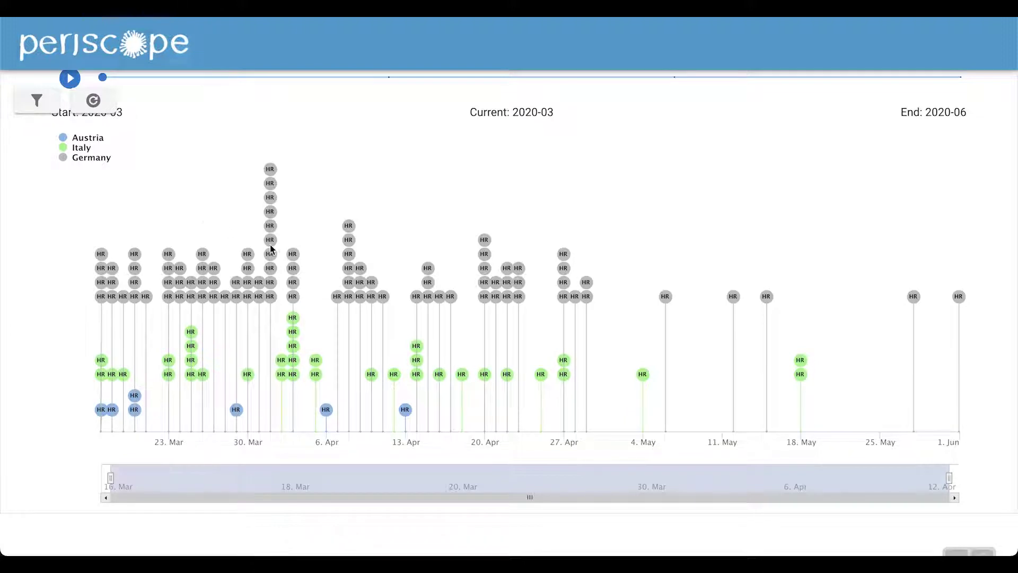
mouse_move(270, 241)
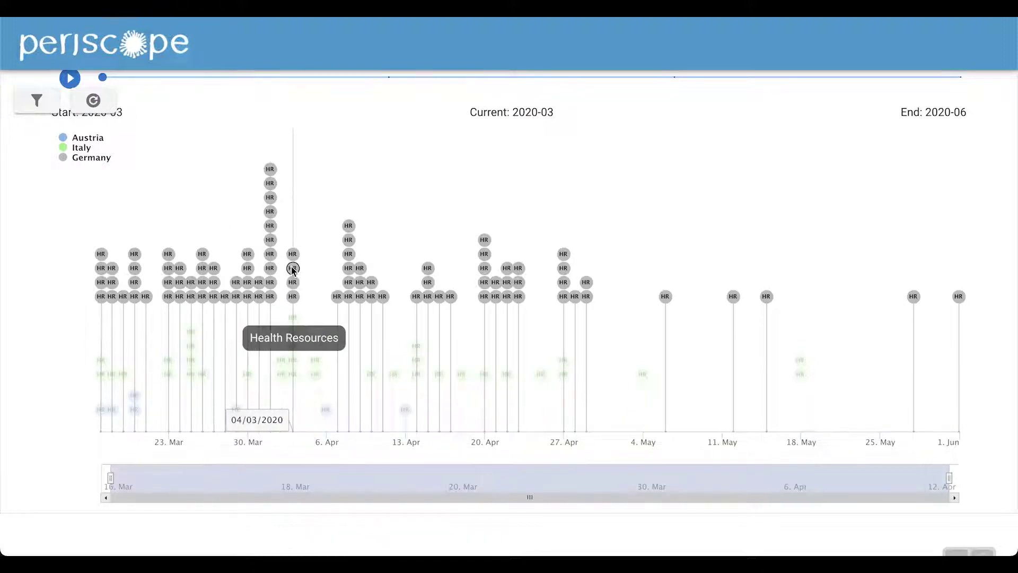
mouse_move(349, 271)
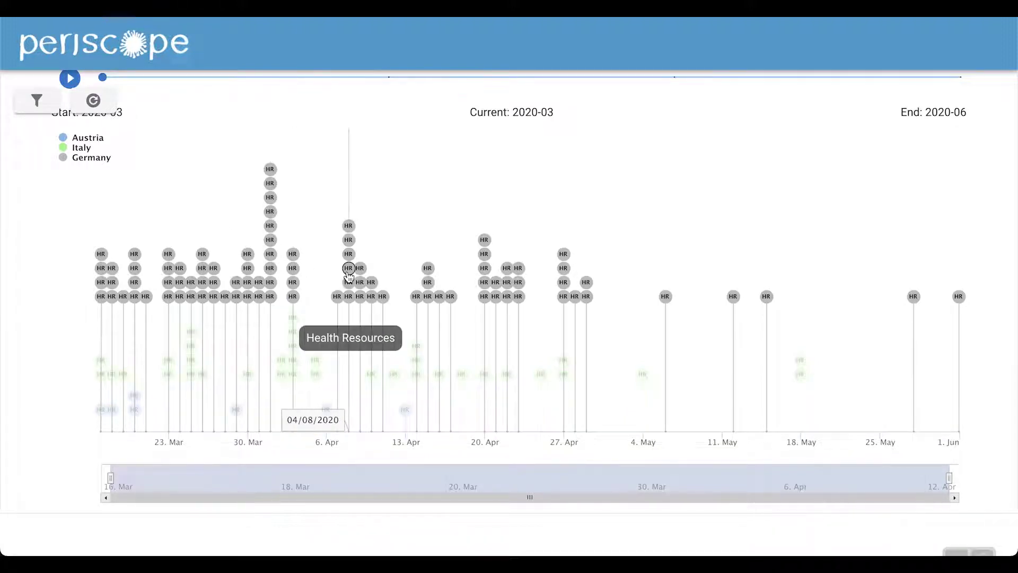
Step: View the active periods of Italy's Health Resources policies starting 5, 10 and 18 April 2020
click(317, 373)
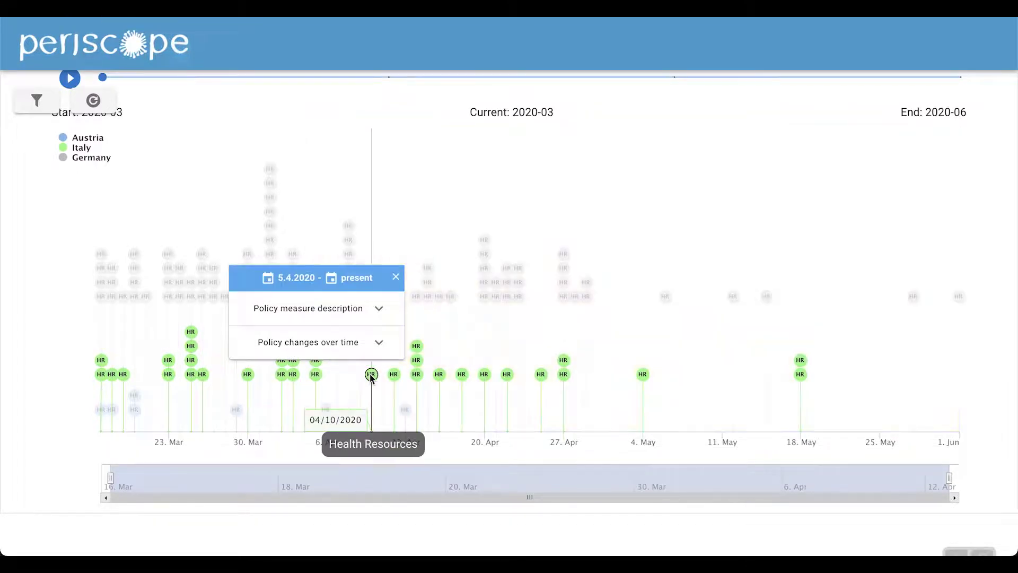
click(372, 375)
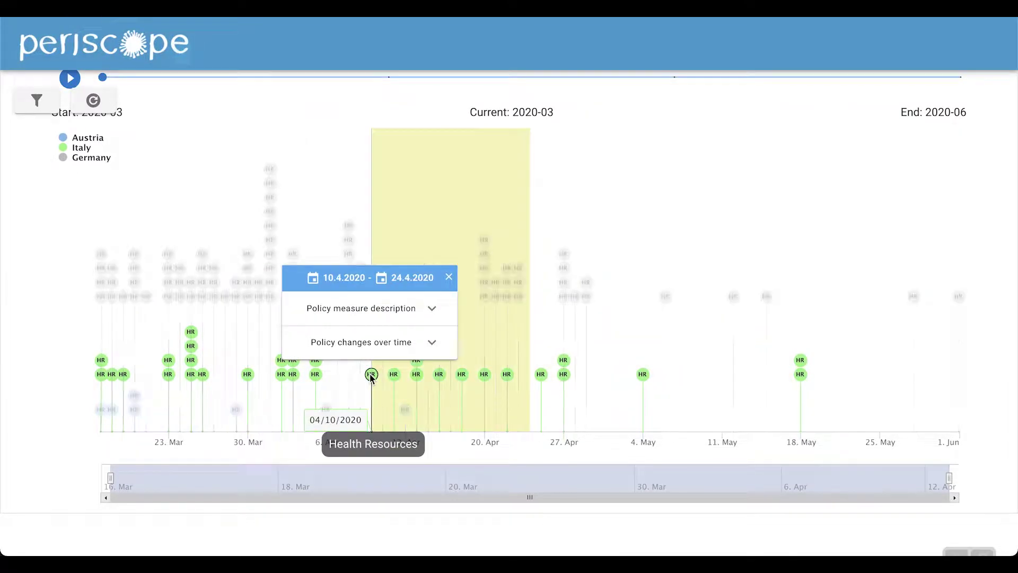
click(464, 374)
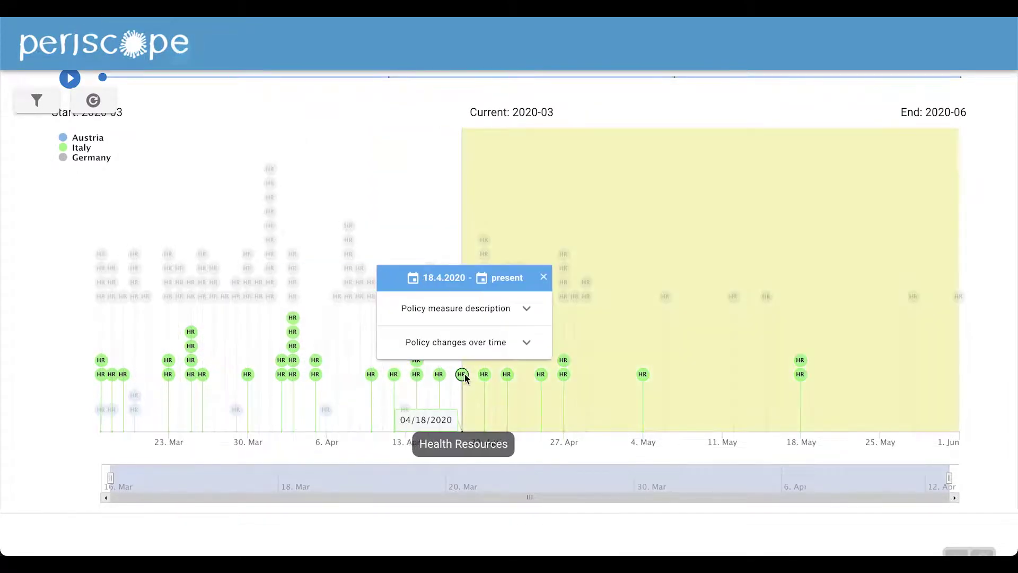
Step: Read the policy measure description of Italy's Health Resources policy starting 14 April 2020, and close its details
click(418, 374)
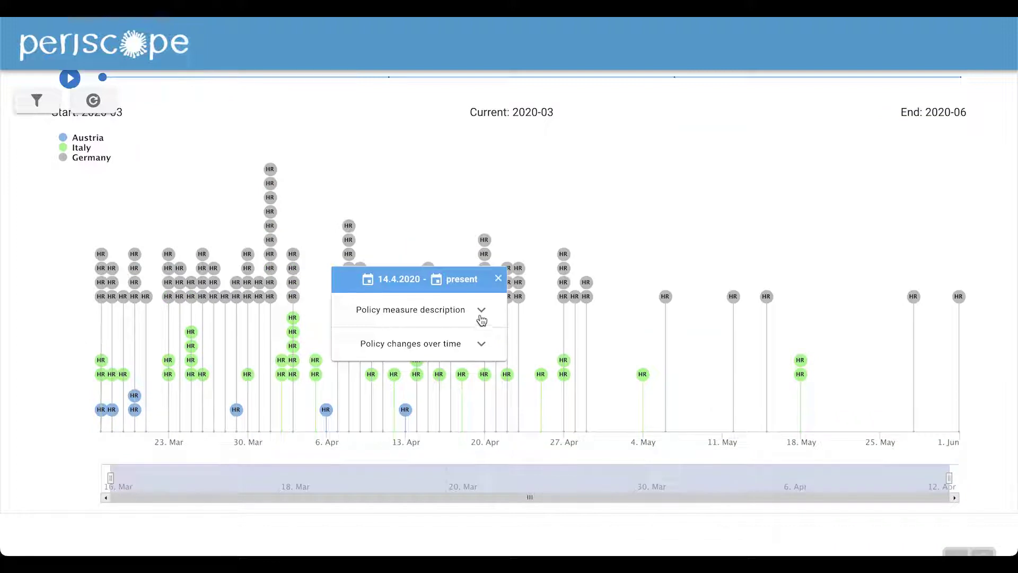
click(481, 313)
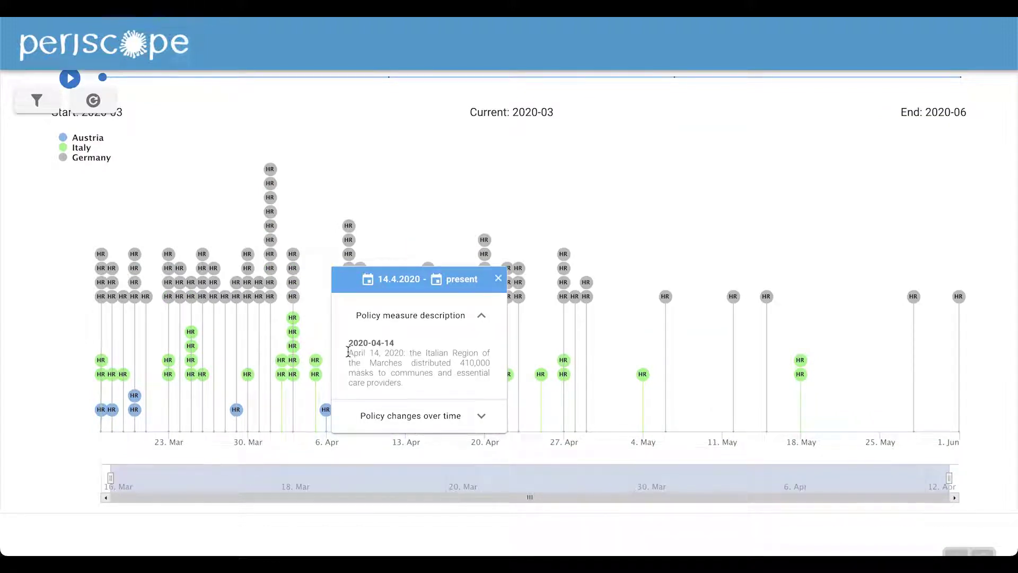
drag(348, 353, 491, 383)
click(491, 383)
click(498, 281)
Step: Add Health Monitoring (HM) and Curfew (CU) to the policy timeline filter and refresh the data
scroll(619, 377, up, 1)
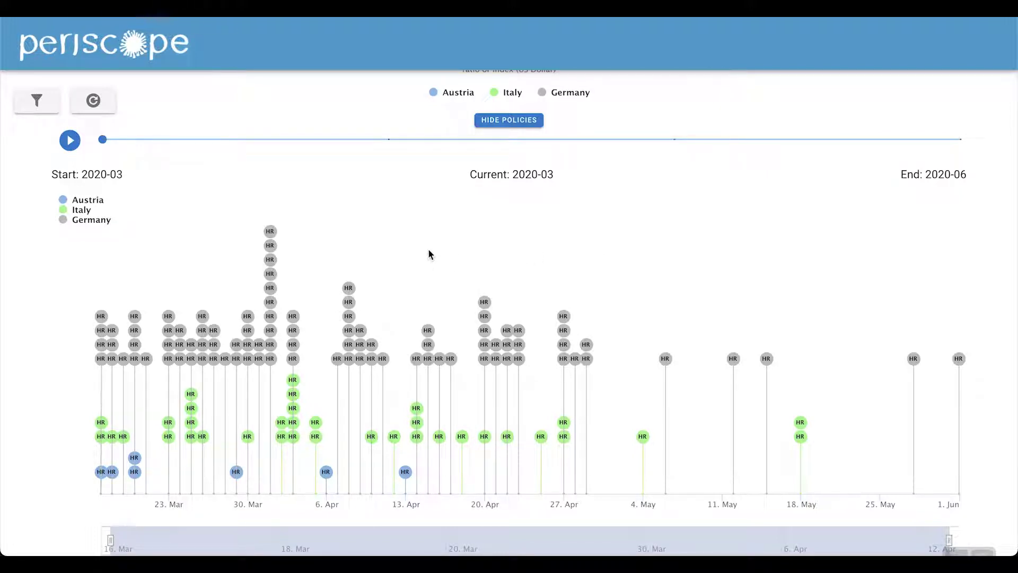
click(35, 102)
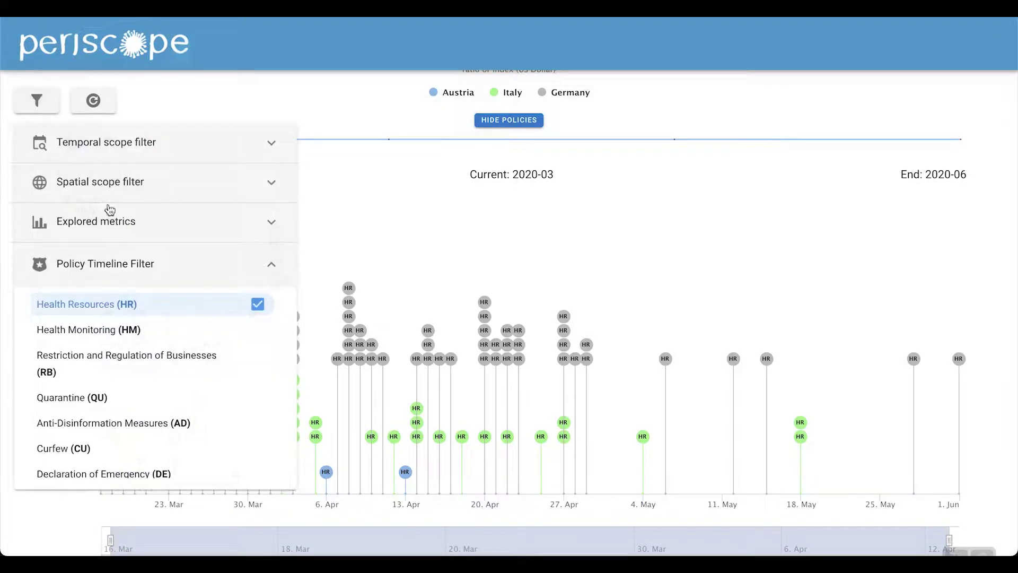
click(259, 335)
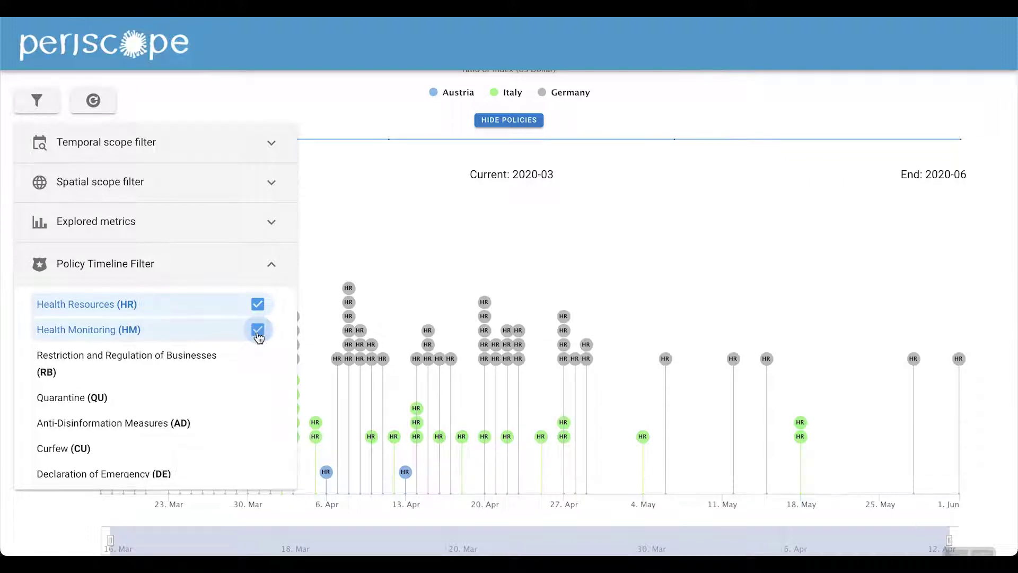
click(256, 449)
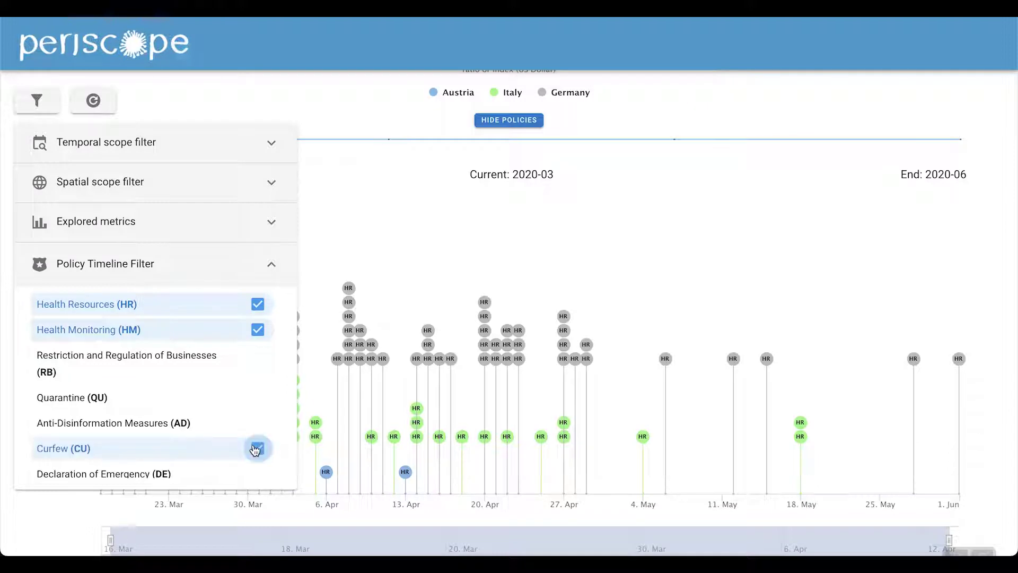
click(89, 110)
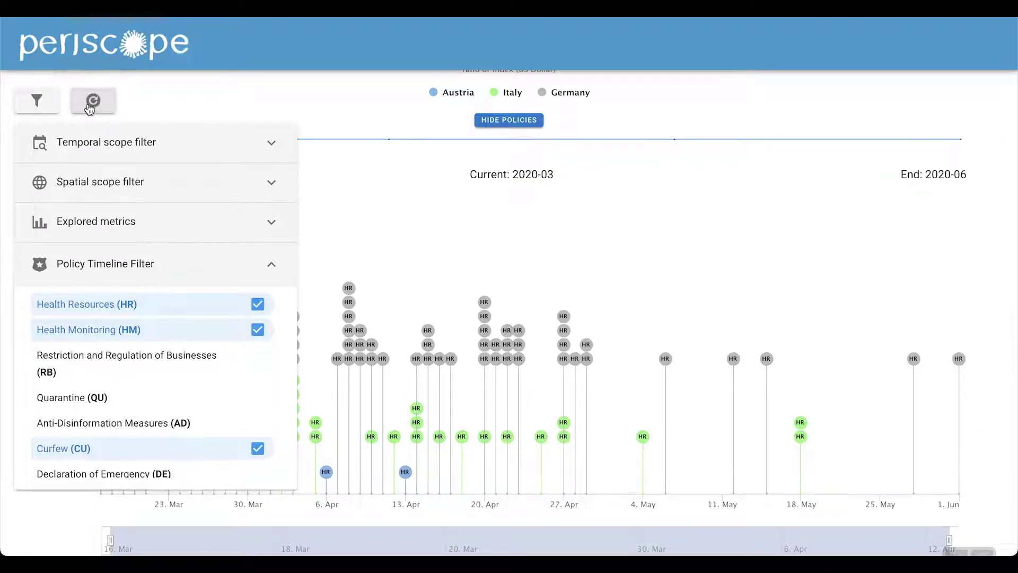
Step: Remove Health Resources (HR) from the policy timeline filter, refresh the data, and close the filters
click(257, 304)
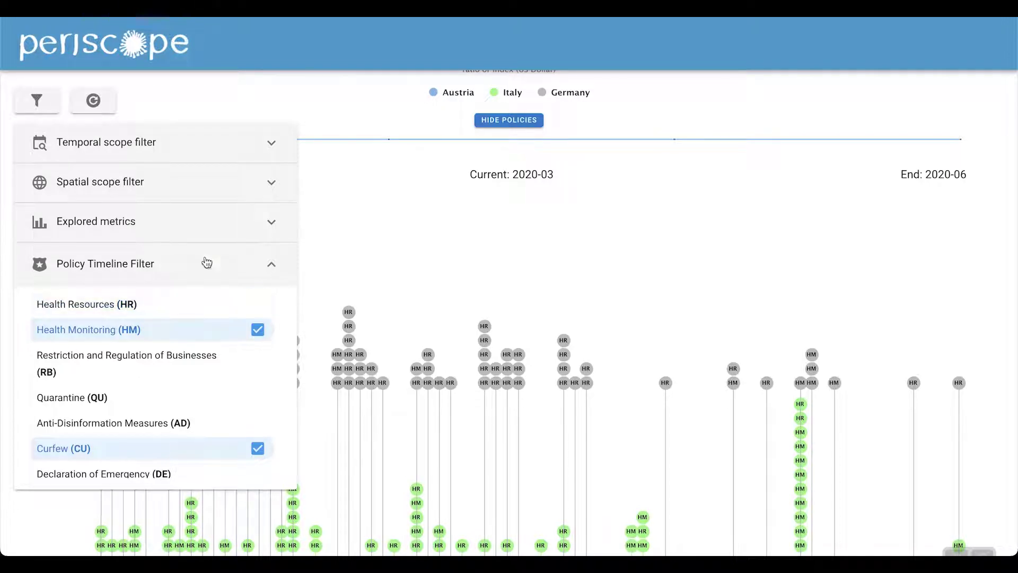
click(92, 101)
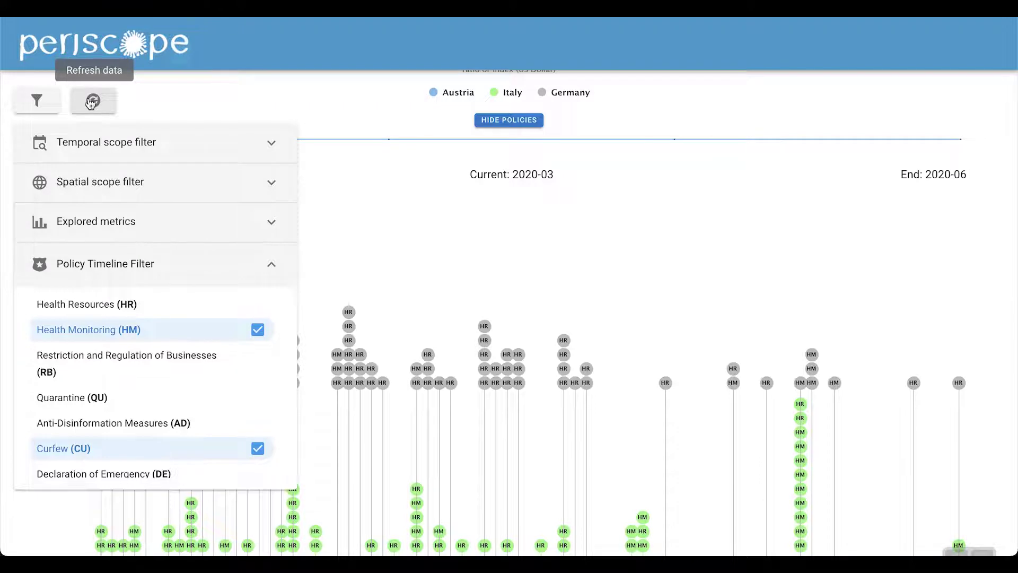
click(91, 101)
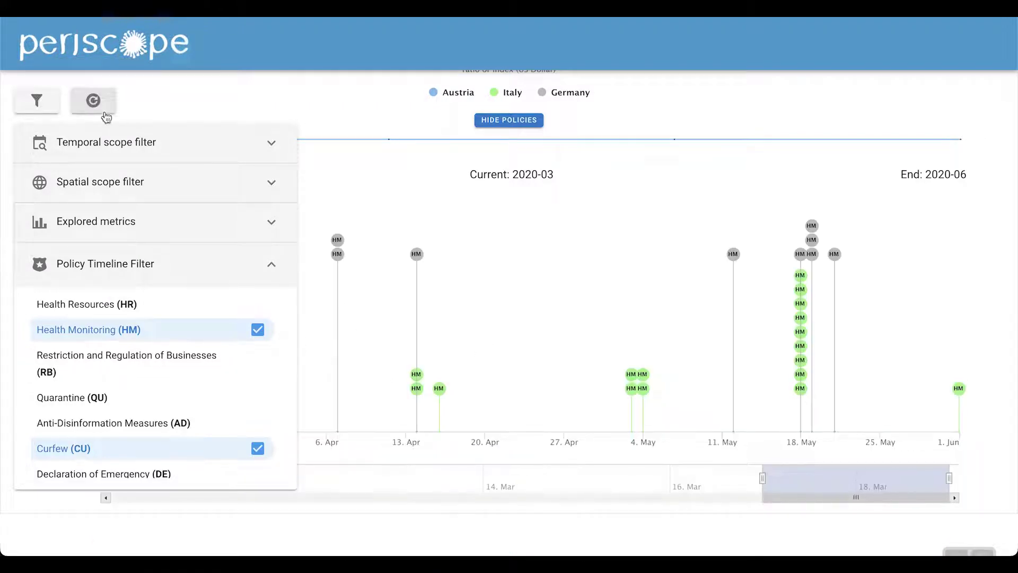
click(53, 108)
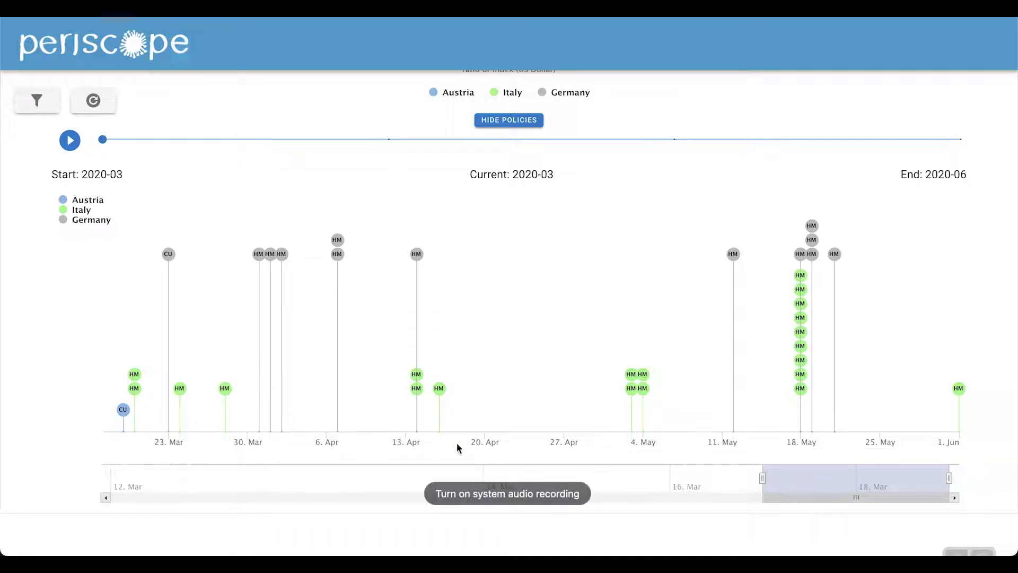
Step: Hide Germany in the policy timeline and view the details of Italy's Health Monitoring policies starting 14 and 16 April 2020
mouse_move(420, 394)
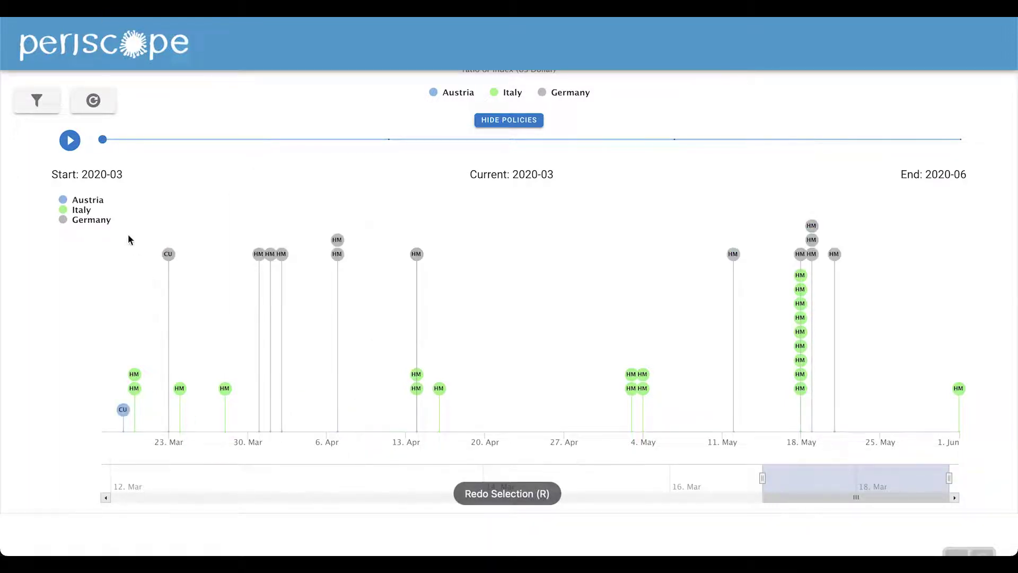
click(88, 227)
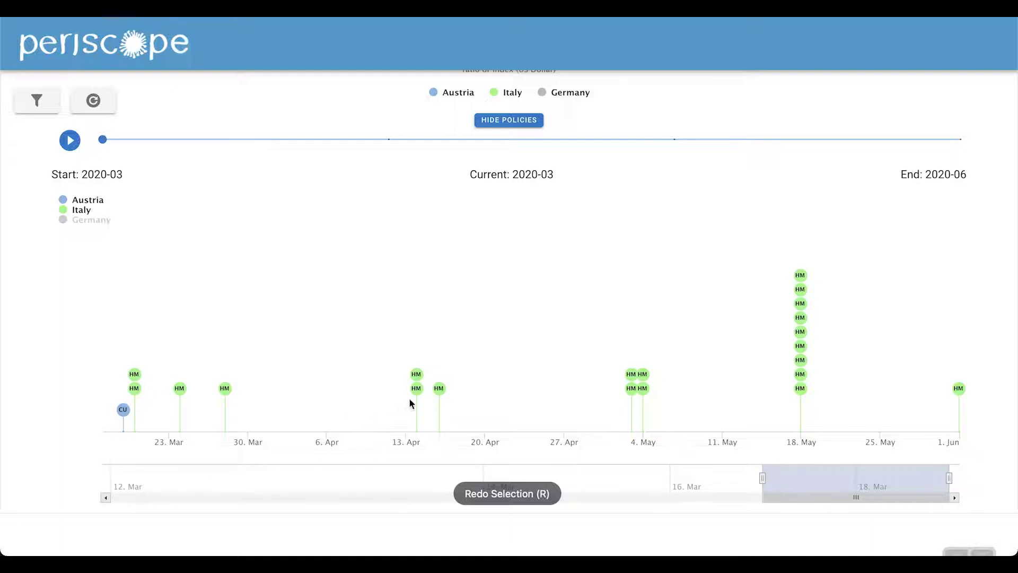
mouse_move(418, 392)
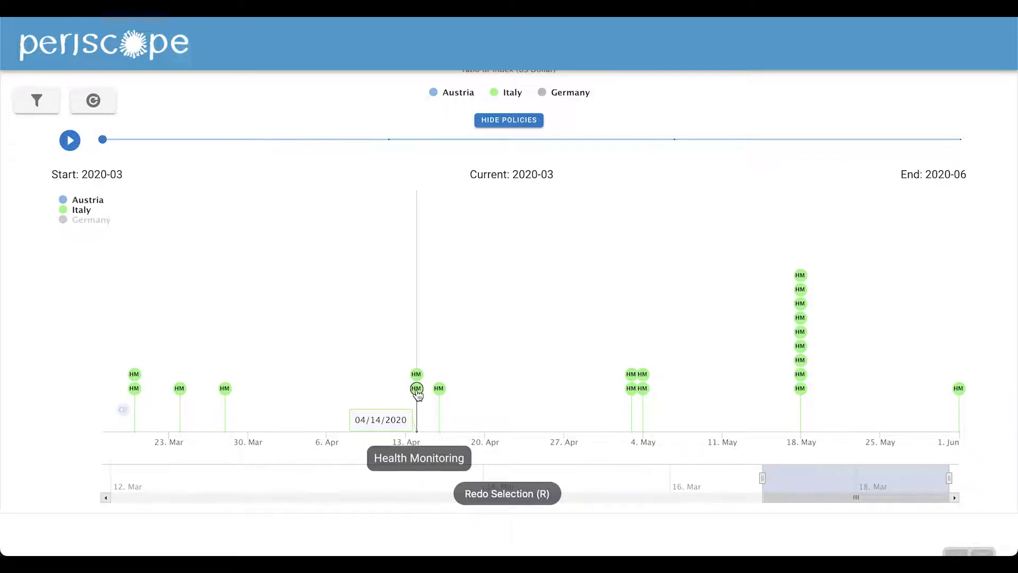
click(417, 392)
click(479, 330)
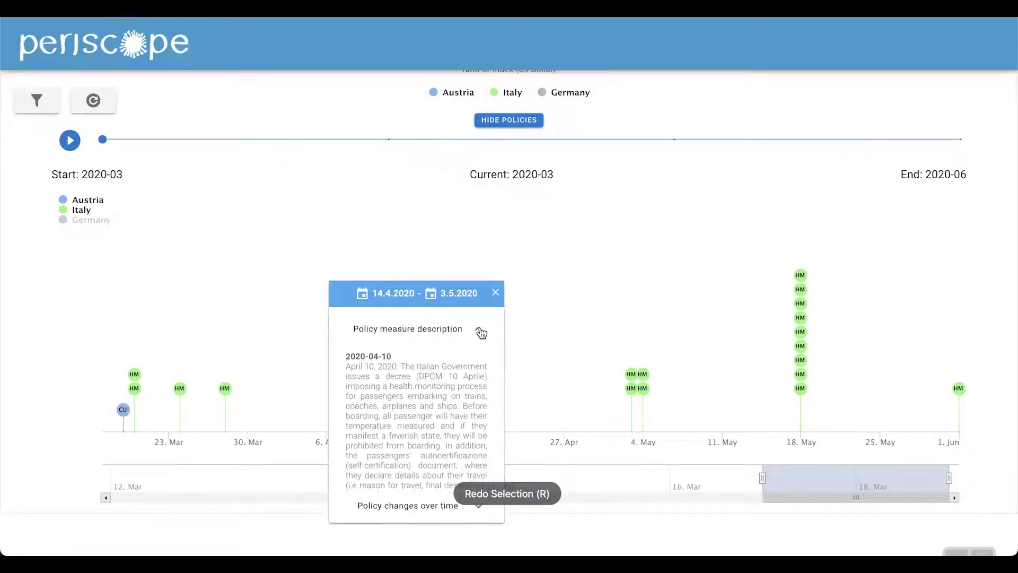
click(480, 332)
mouse_move(417, 392)
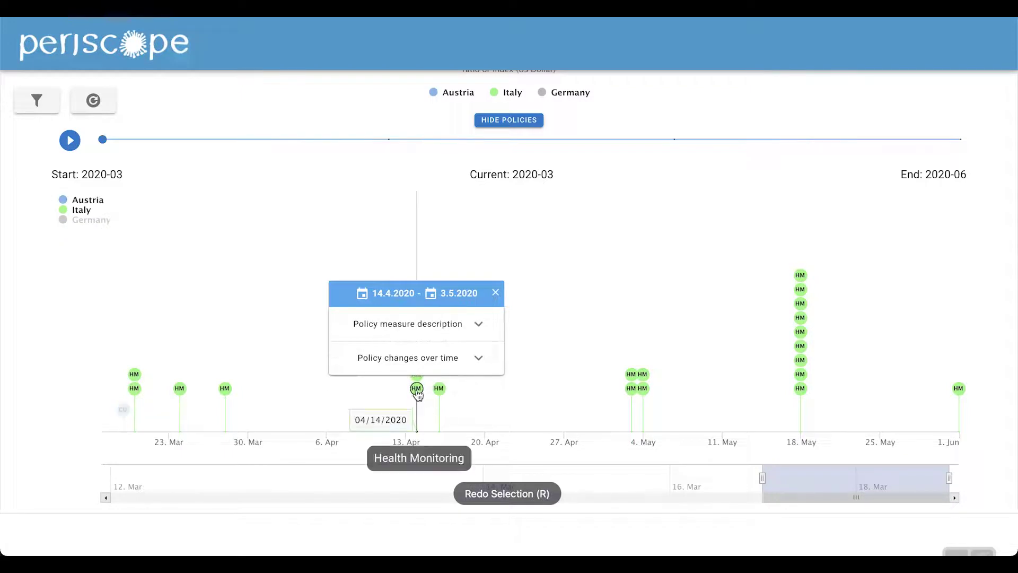
click(439, 389)
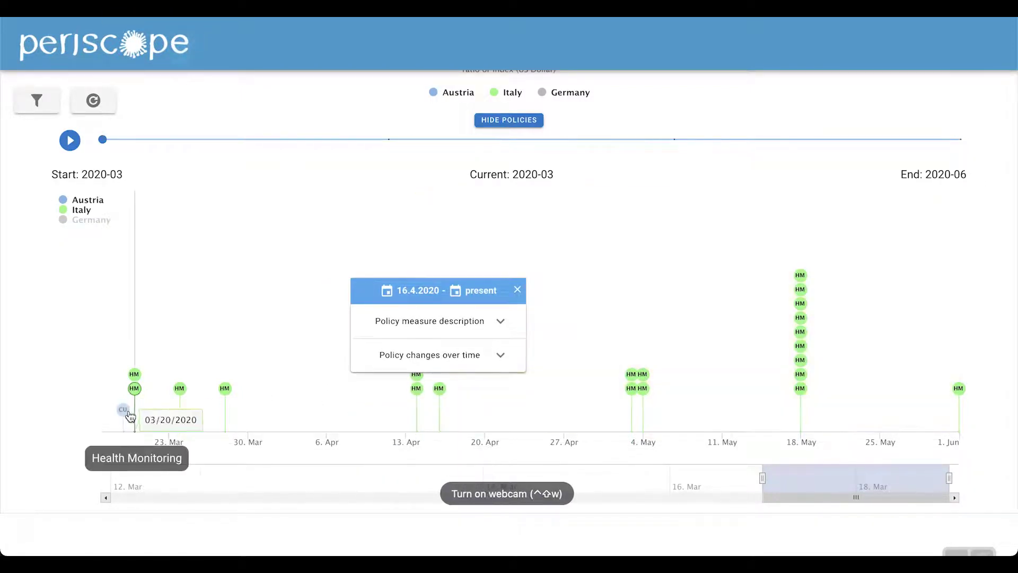
Step: Read the policy measure description of Austria's Curfew policy starting 19 March 2020, and close its details
click(124, 410)
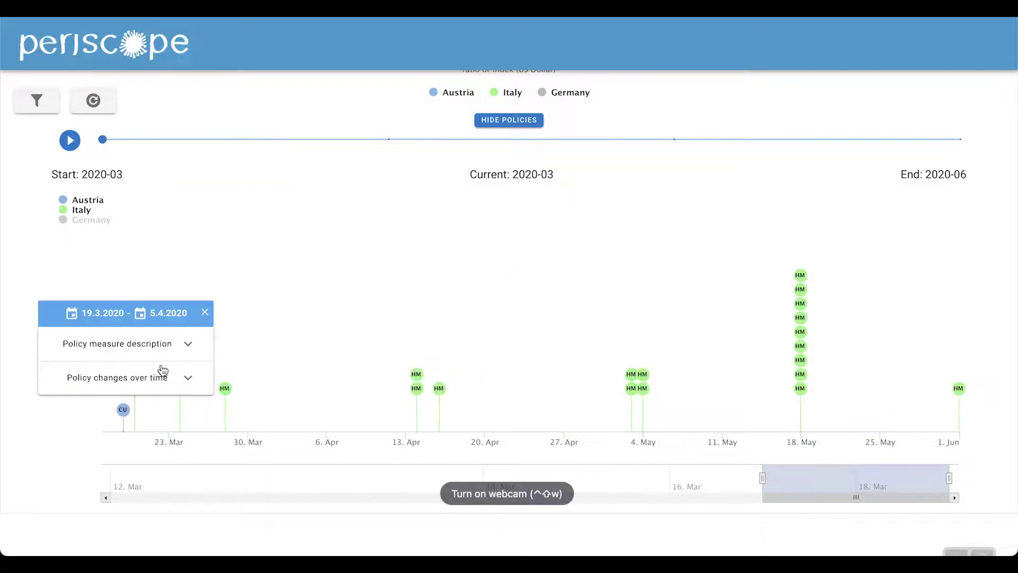
click(187, 347)
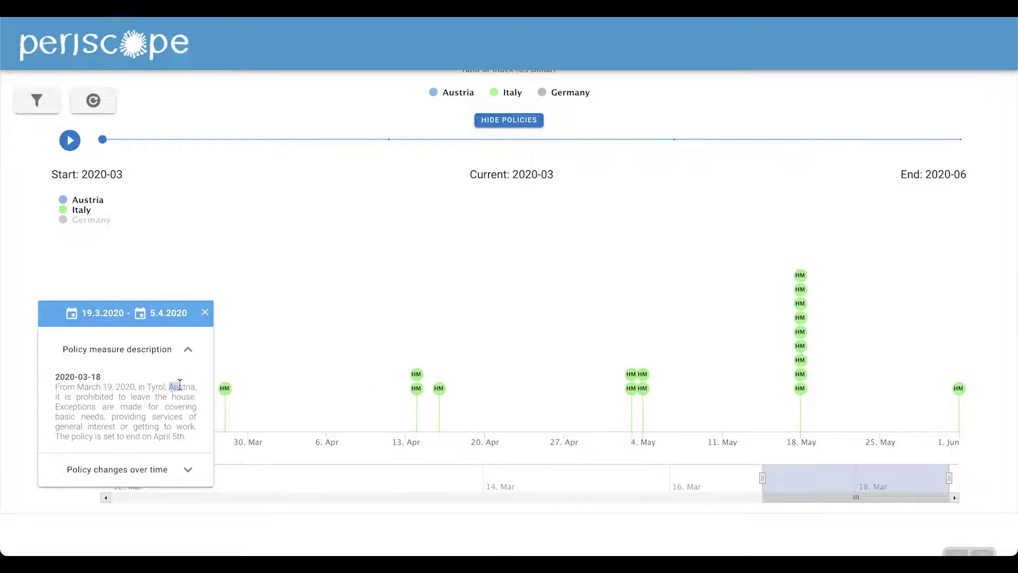
drag(169, 386, 199, 397)
click(665, 189)
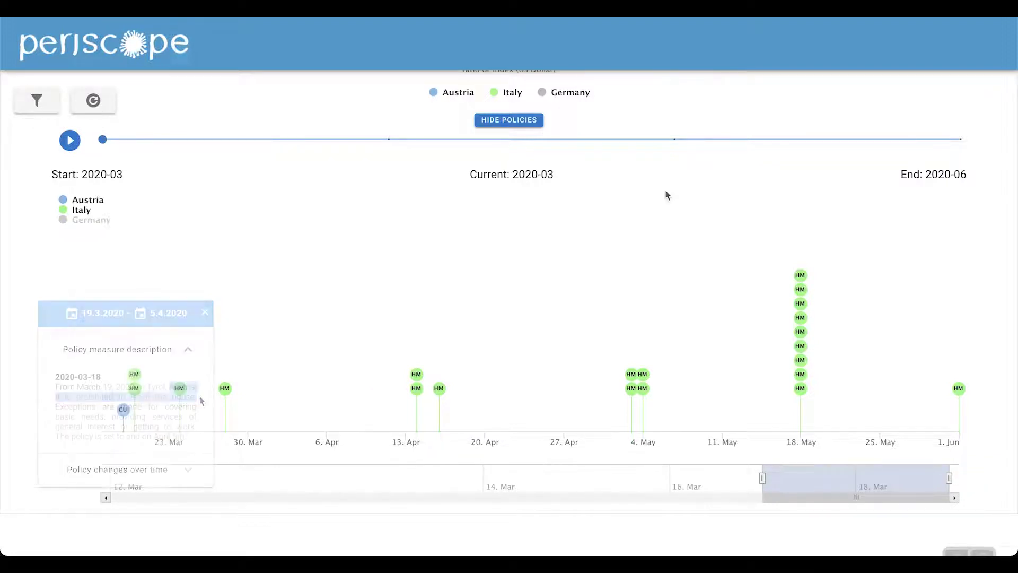
Step: Open the ontology page and examine its abstract, table of contents, classes and properties down to the WebVOWL graph
scroll(665, 189, up, 5)
scroll(665, 189, up, 1)
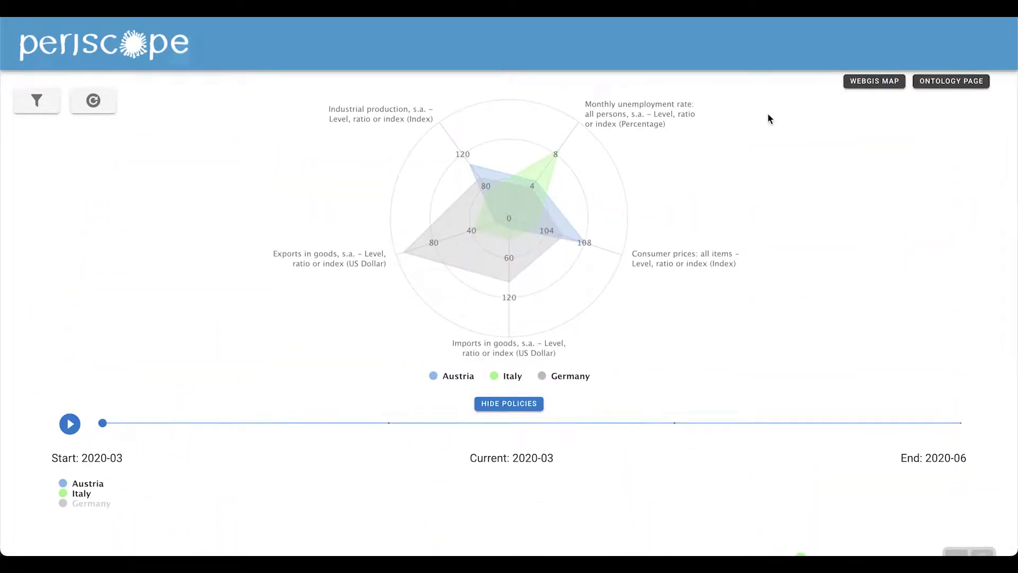
click(942, 86)
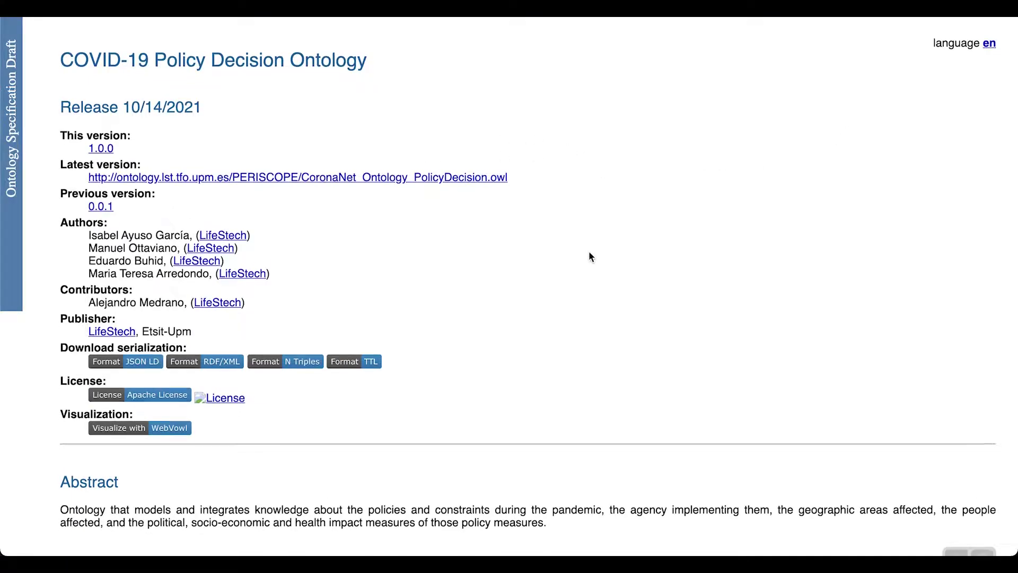
scroll(589, 256, down, 2)
scroll(537, 253, up, 2)
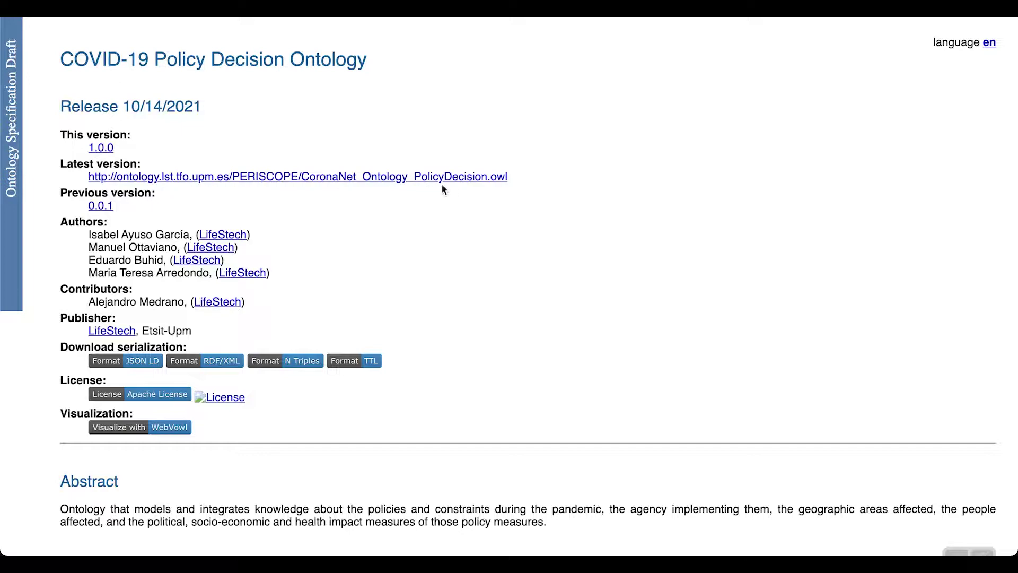
scroll(448, 249, down, 5)
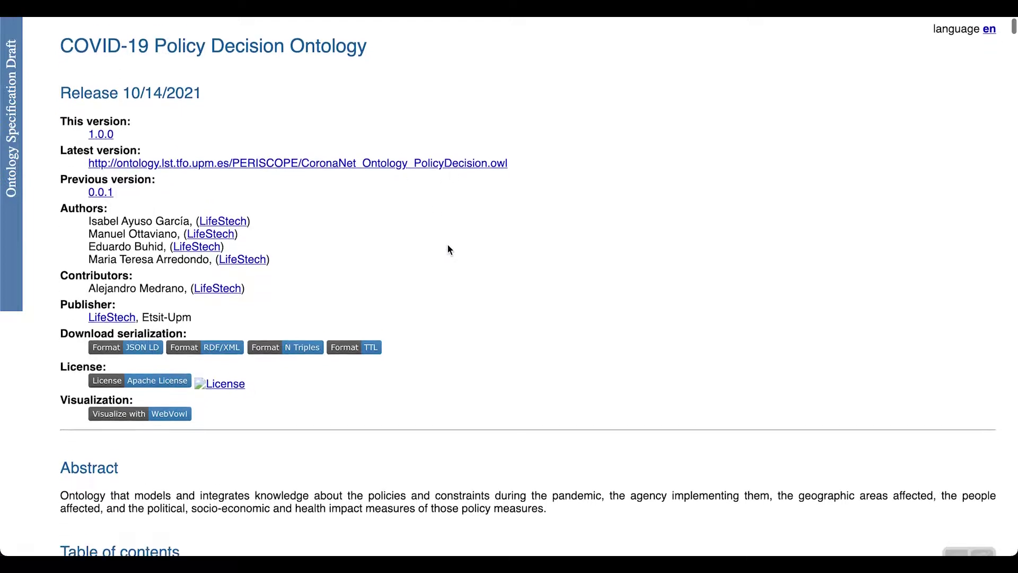
scroll(448, 249, down, 10)
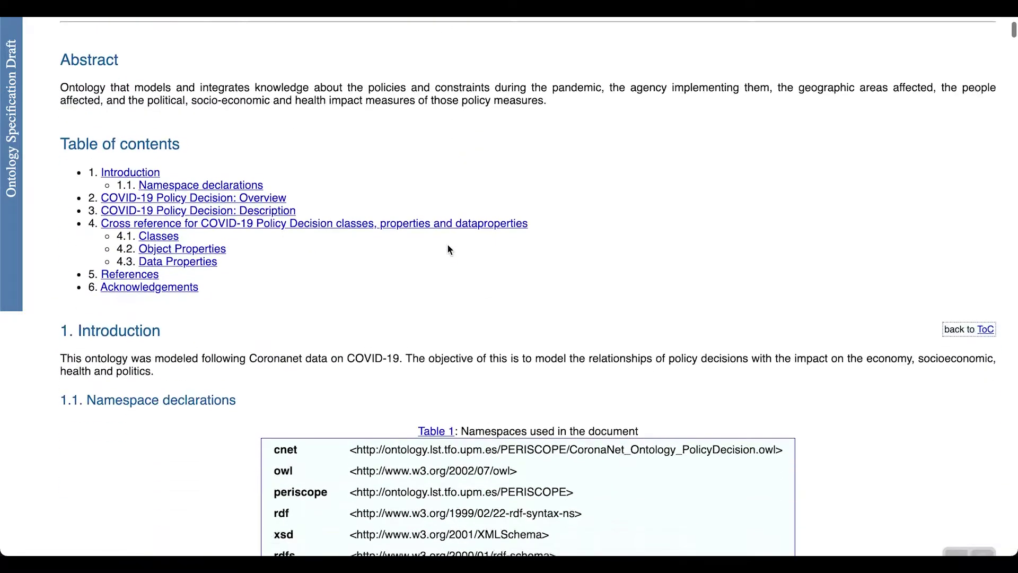
scroll(448, 248, down, 7)
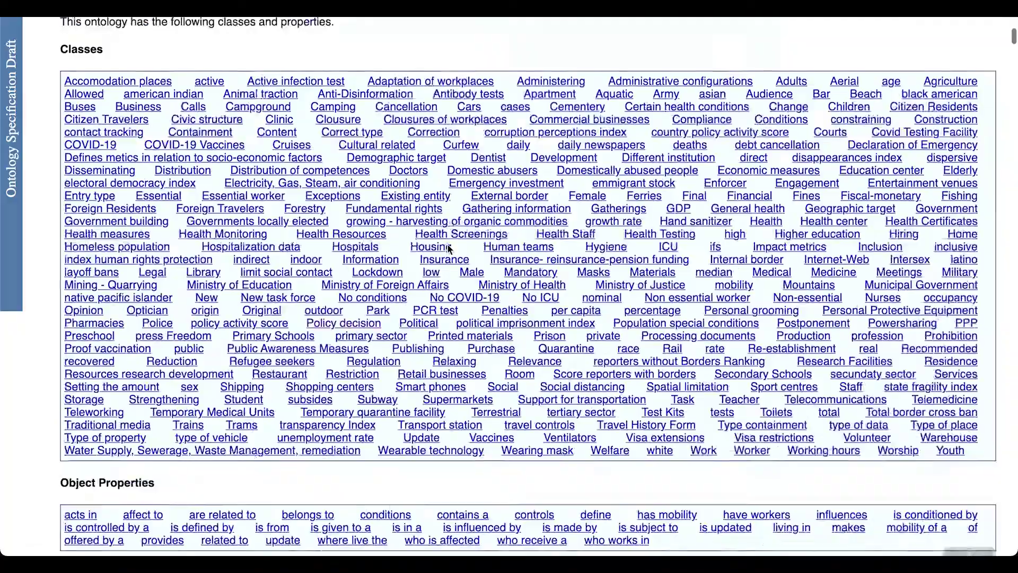
scroll(514, 313, down, 6)
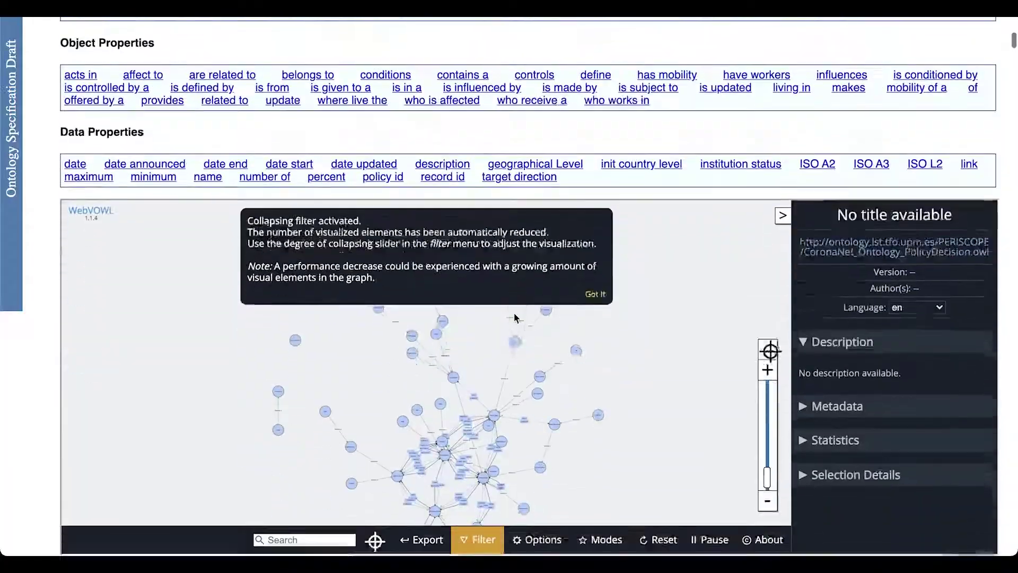
Step: Dismiss the collapsing filter notice on the WebVOWL graph and set the degree of collapsing to 11
scroll(583, 489, down, 1)
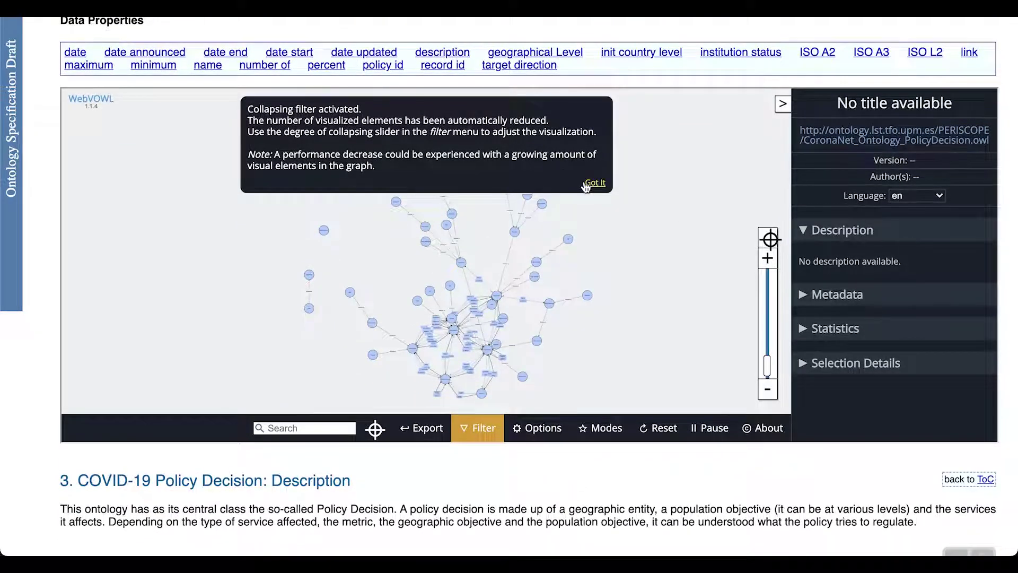
mouse_move(481, 441)
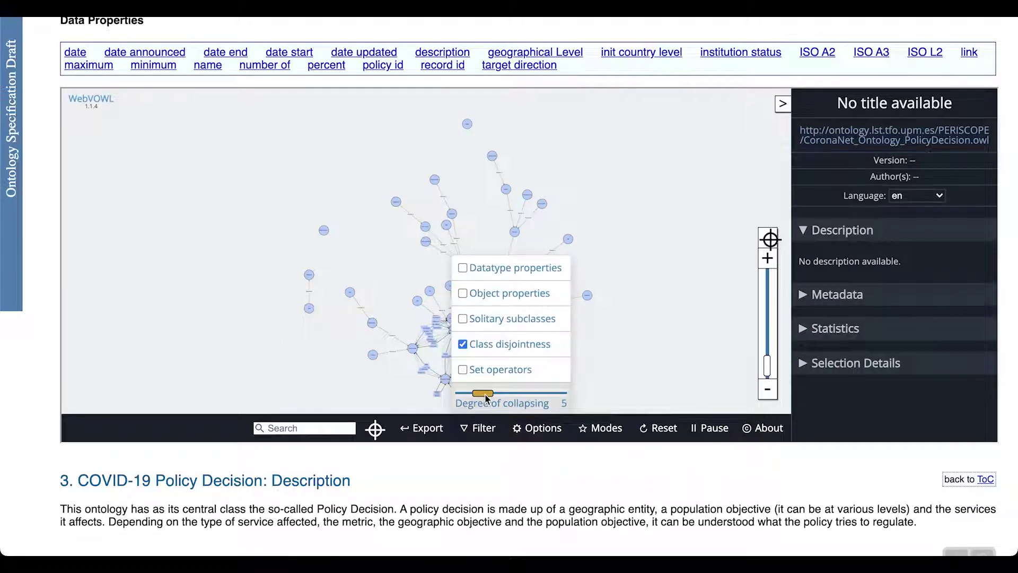
drag(485, 393, 502, 393)
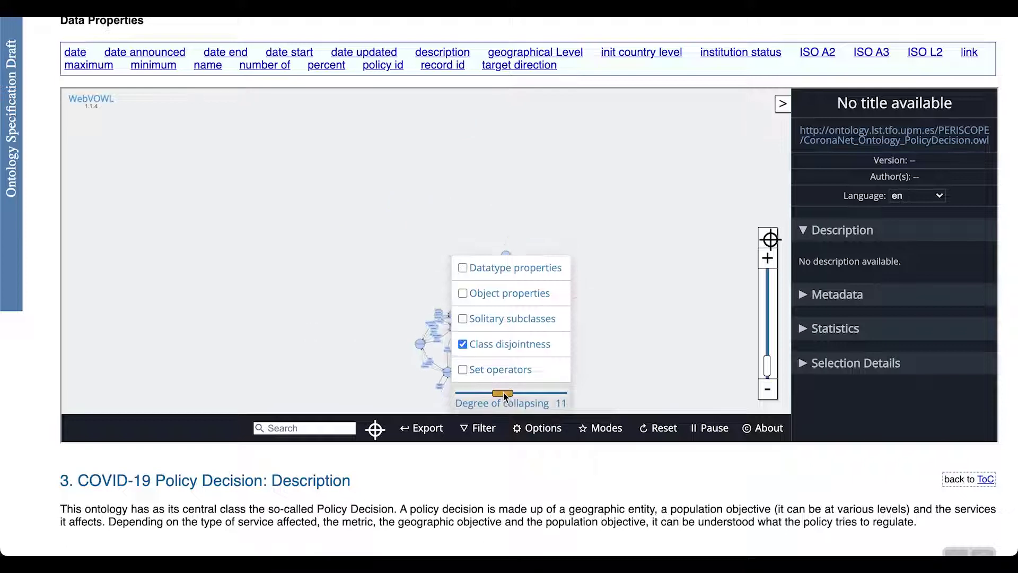
Step: Examine the relationships between Policy decision, Services, Type of place and Impact metrics in the ontology graph at a closer zoom
click(768, 259)
click(769, 259)
click(768, 259)
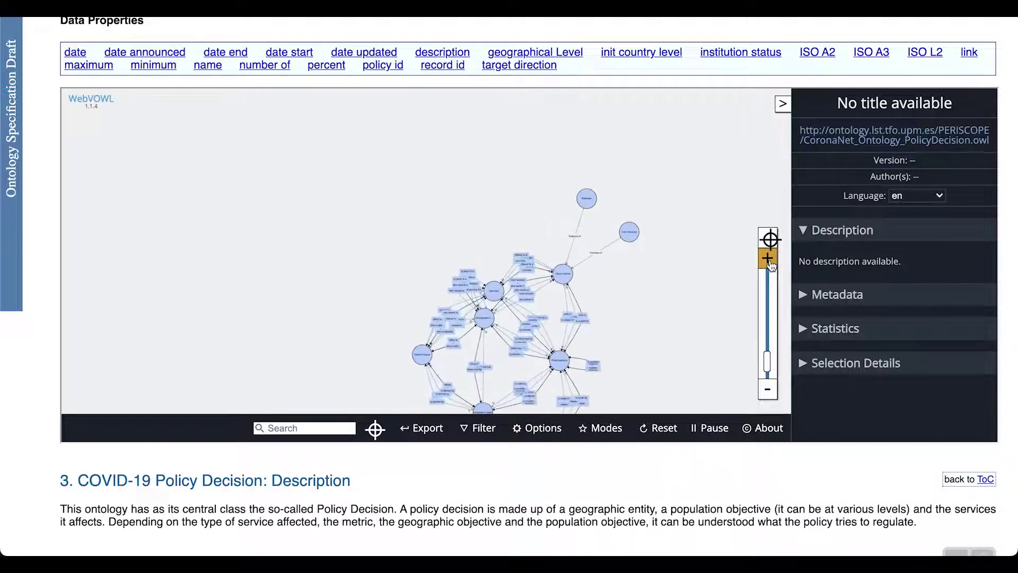
click(768, 259)
click(769, 259)
click(768, 260)
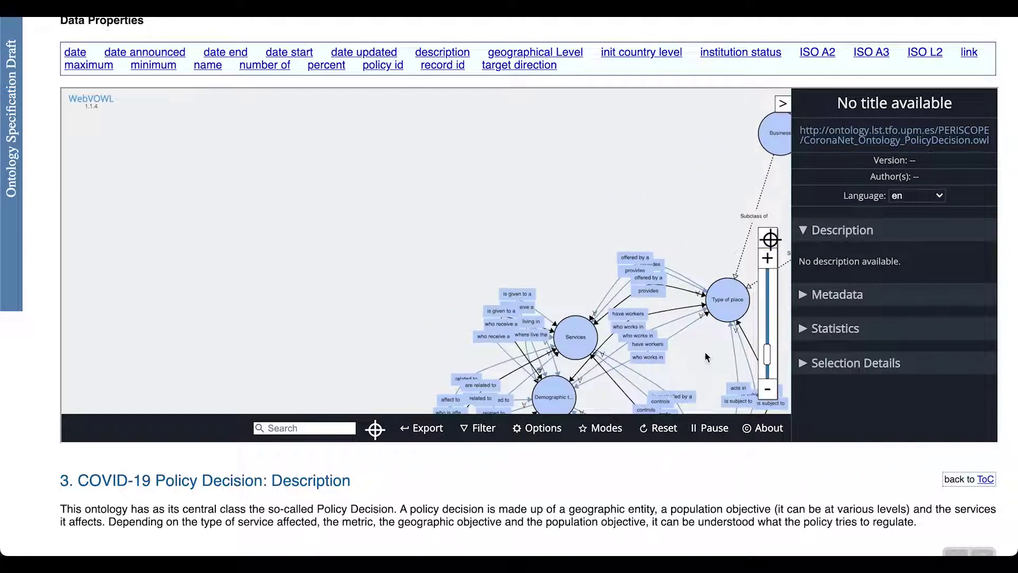
drag(704, 352, 491, 183)
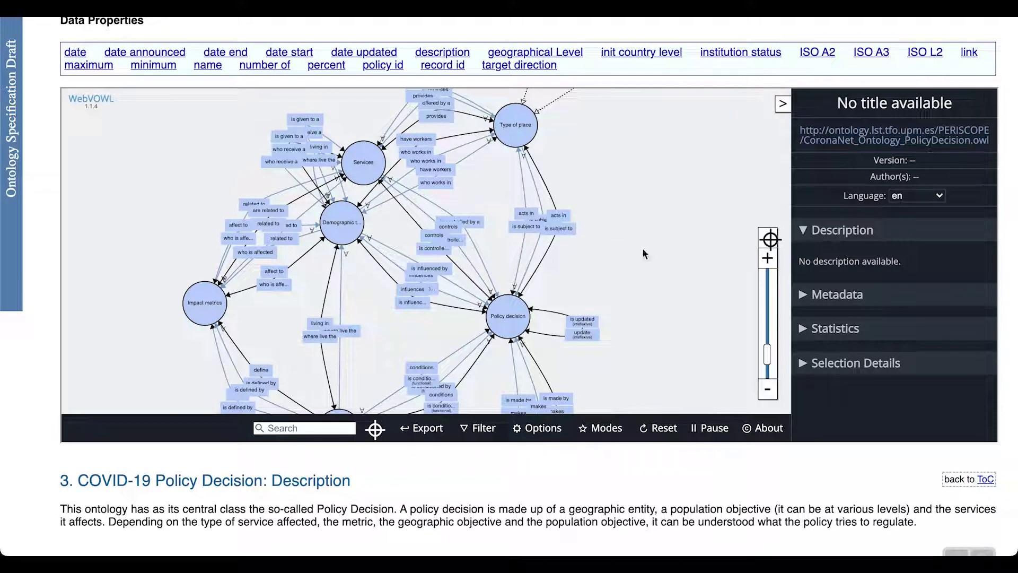
click(535, 431)
click(477, 427)
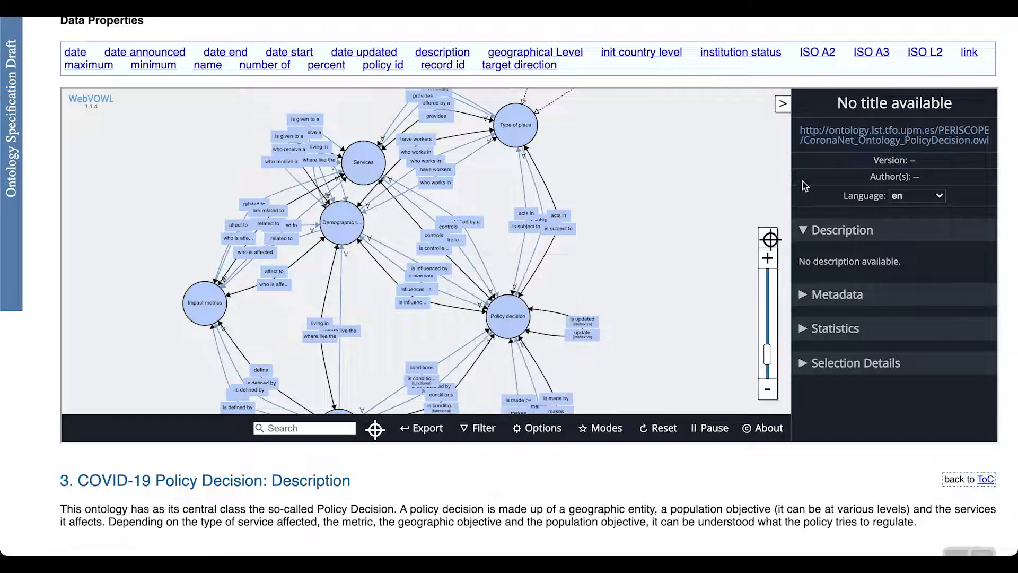